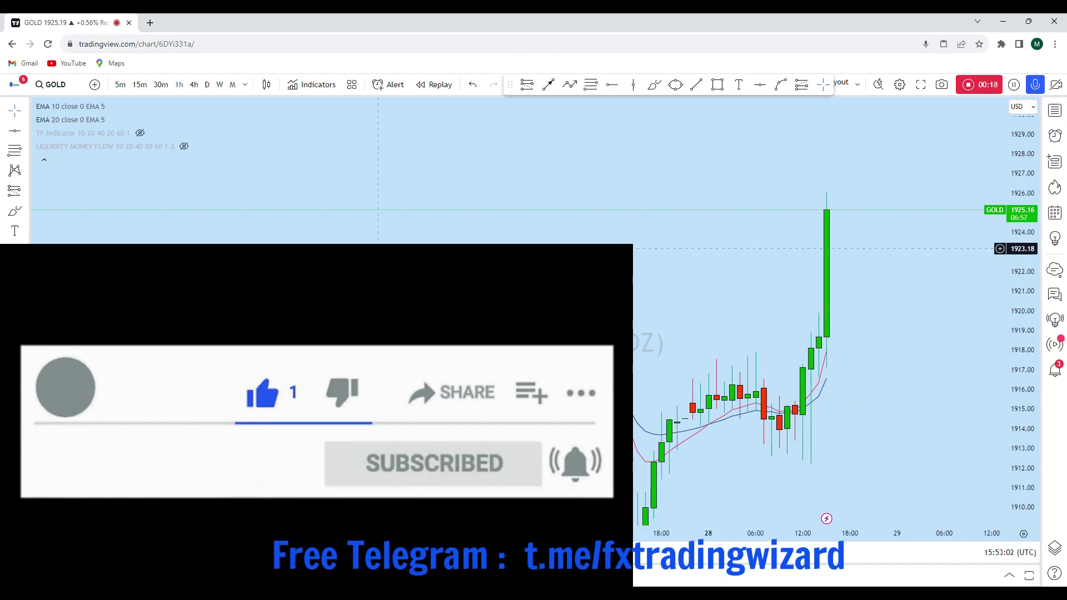
Switch the GOLD chart to the daily timeframe and frame the price action from April through August
left_click(209, 86)
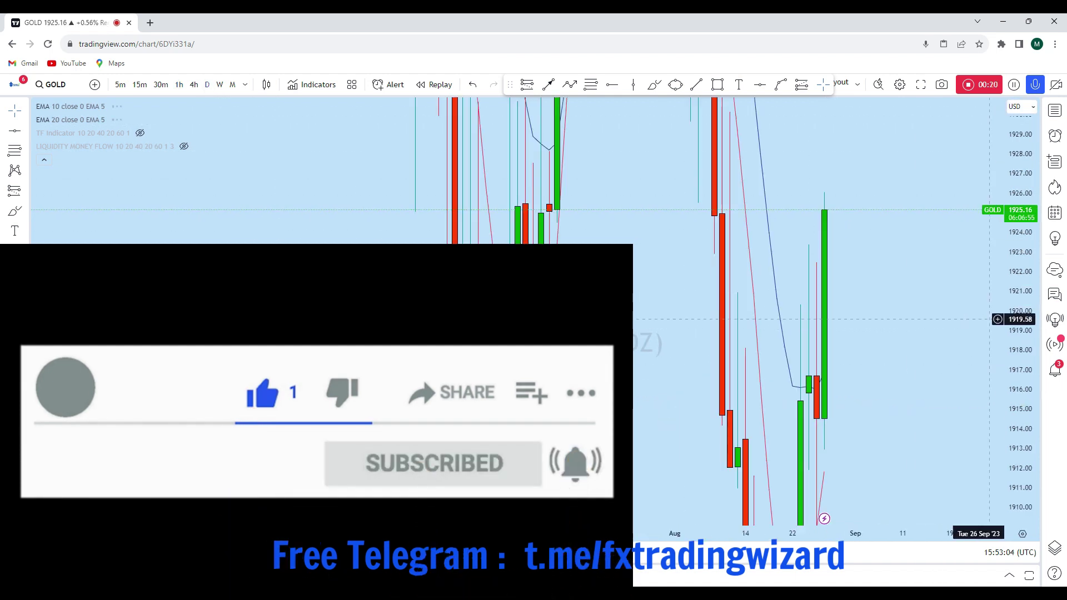
scroll(907, 367, "down", 5)
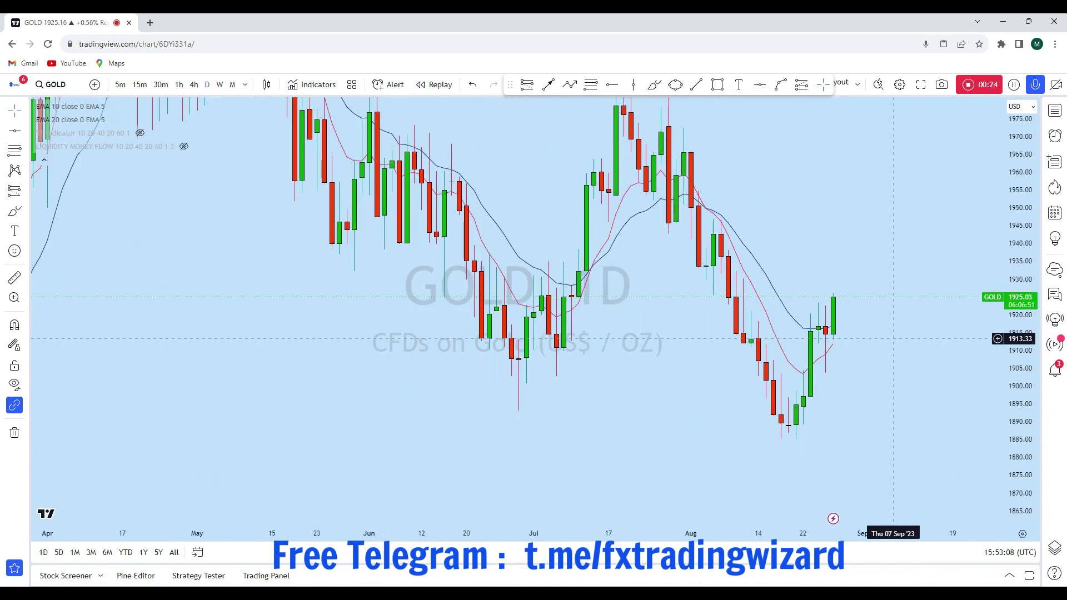
scroll(908, 368, "down", 2)
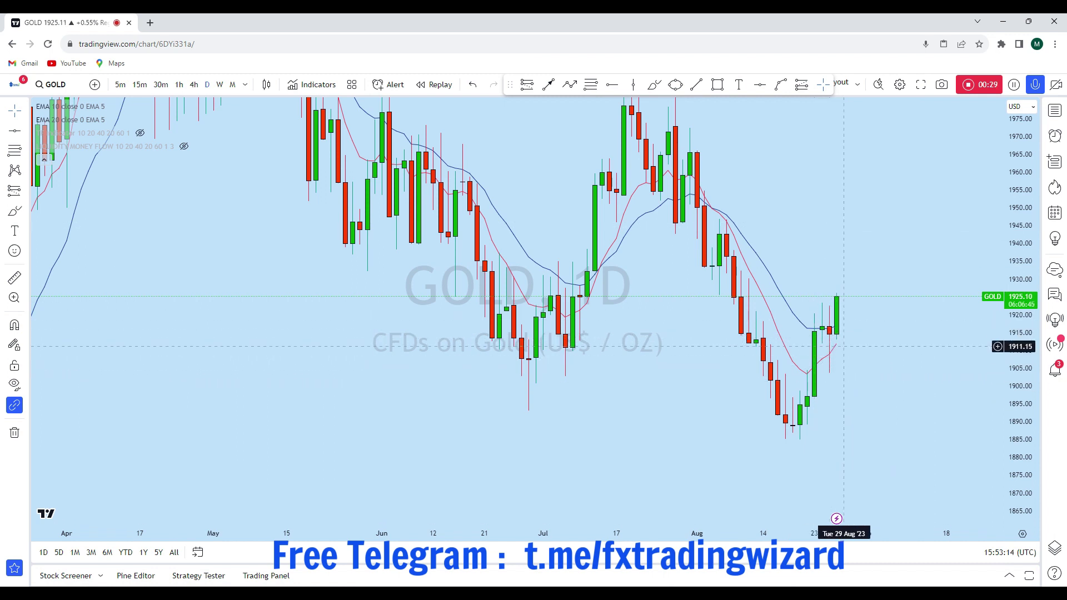
left_click_drag(1020, 393, 1020, 166)
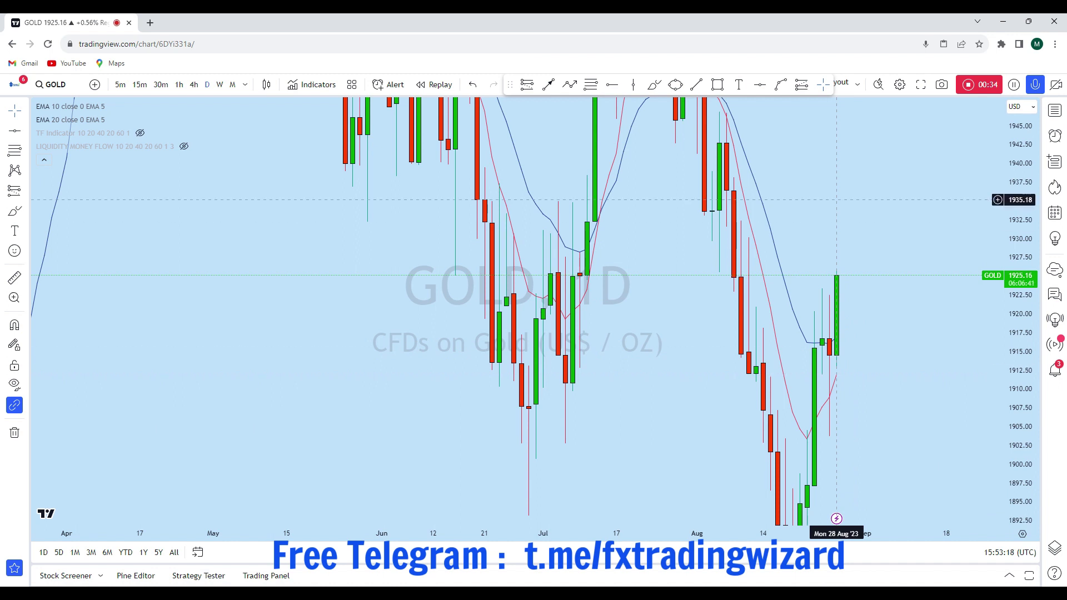
scroll(766, 162, "down", 5)
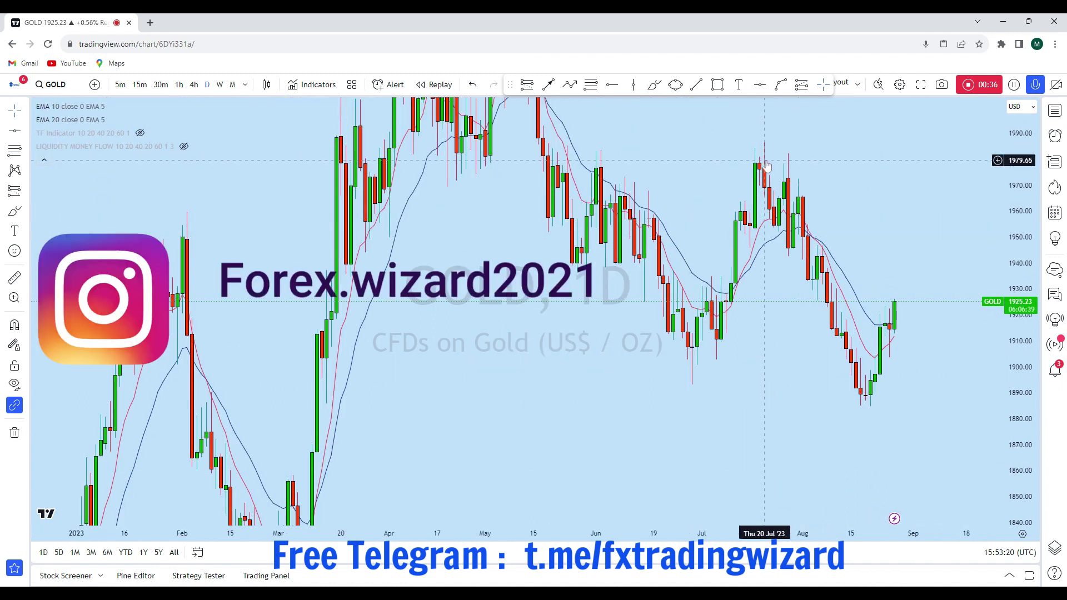
Place a horizontal line at about 1983 across the July swing highs on the daily chart
scroll(714, 113, "up", 1)
left_click(654, 84)
left_click_drag(743, 135, 745, 135)
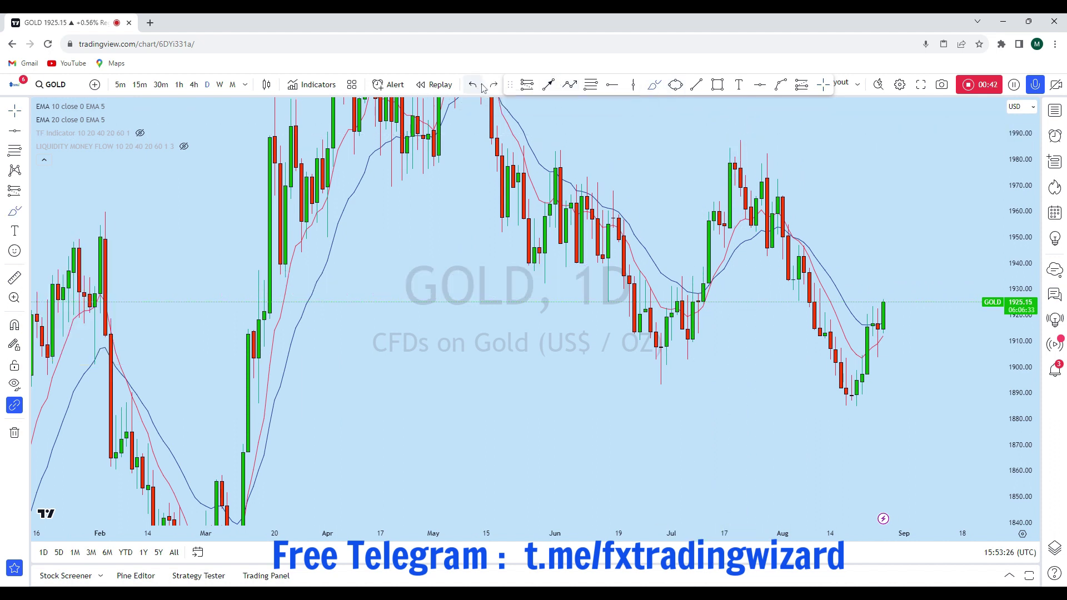
left_click(759, 86)
left_click(518, 151)
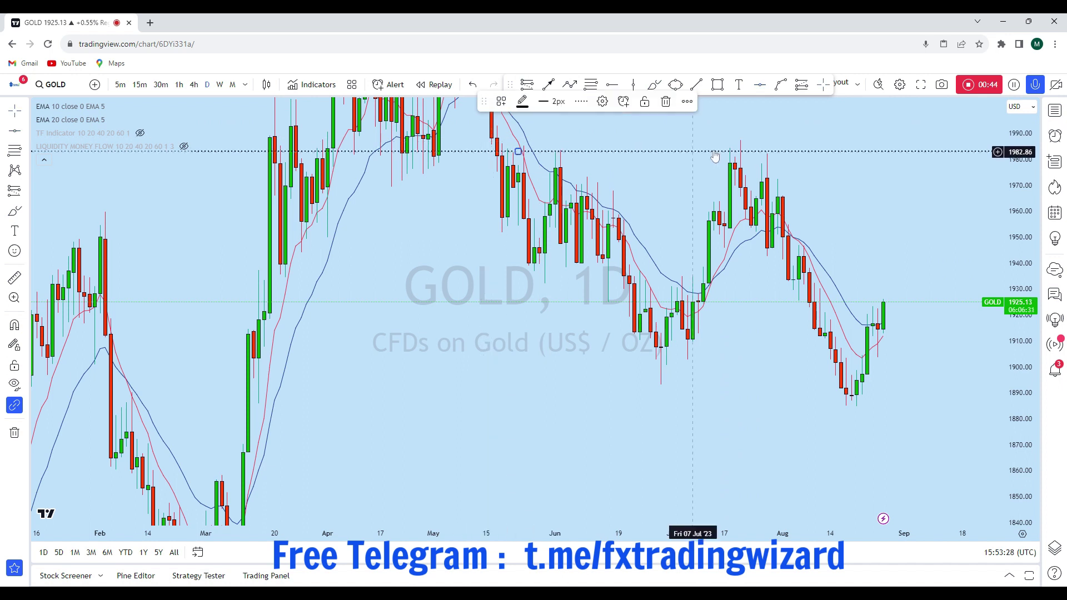
Trace the July rally, its double top and the decline into August with the brush, then undo the strokes
left_click(658, 87)
mouse_move(687, 342)
left_mouse_down()
mouse_move(695, 261)
mouse_move(717, 234)
mouse_move(738, 166)
mouse_move(768, 169)
left_mouse_up()
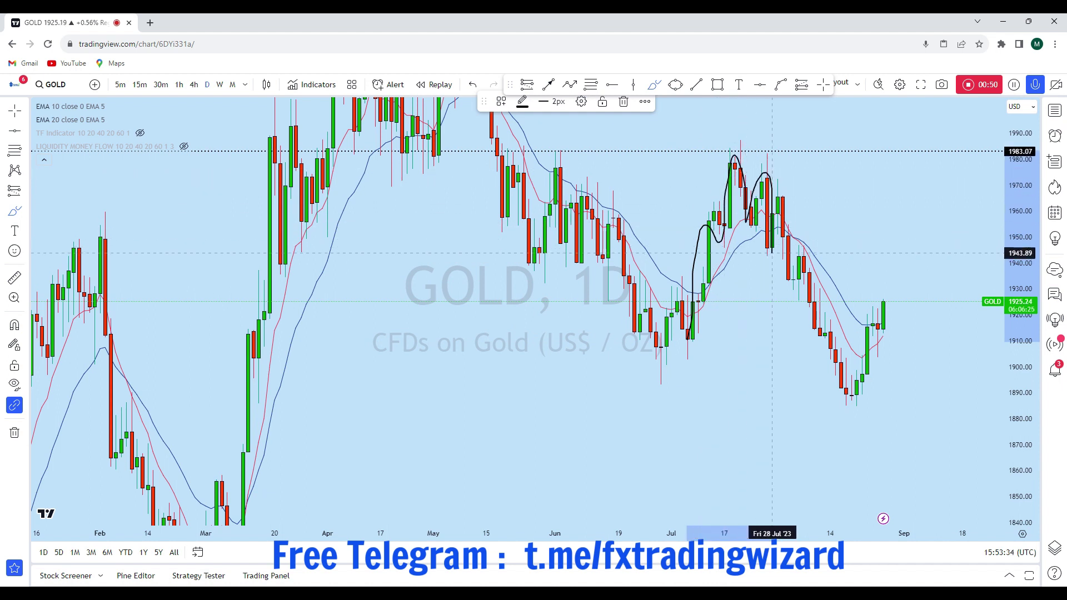
left_click_drag(794, 237, 809, 245)
mouse_move(814, 333)
left_mouse_down()
mouse_move(856, 391)
mouse_move(856, 433)
left_mouse_up()
left_click(472, 85)
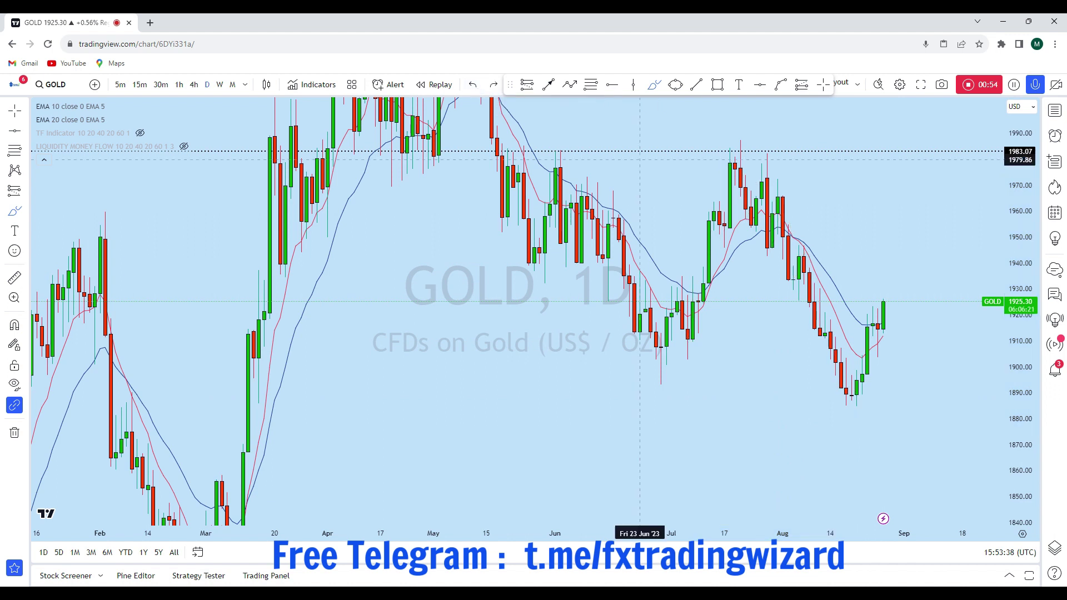
Mark the first bullish candles off the August low with brush strokes, then undo the strokes
scroll(851, 422, "up", 2)
left_click_drag(825, 412, 825, 356)
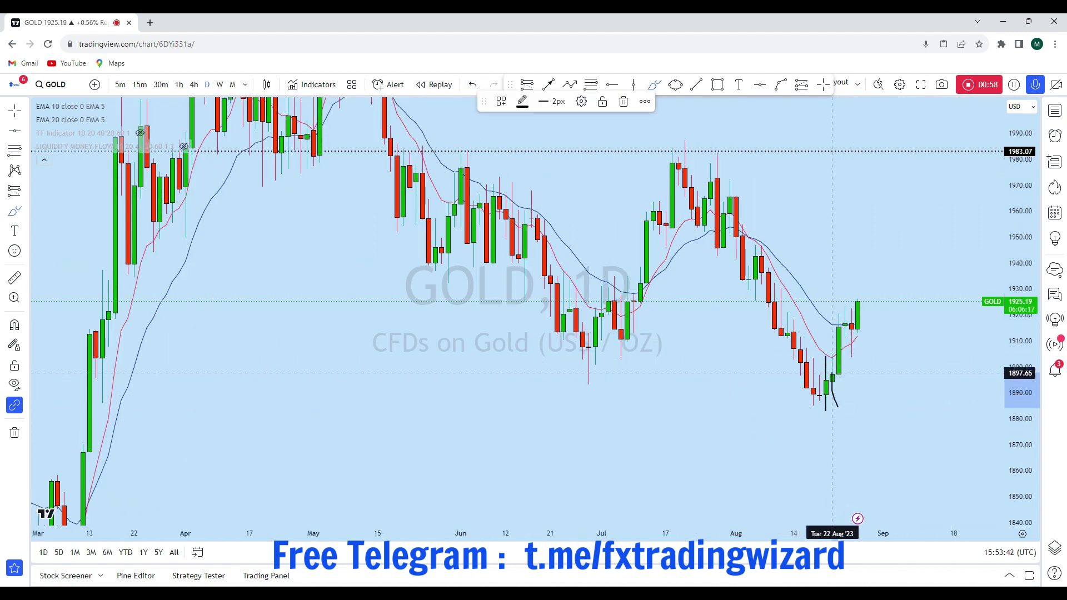
left_click(473, 84)
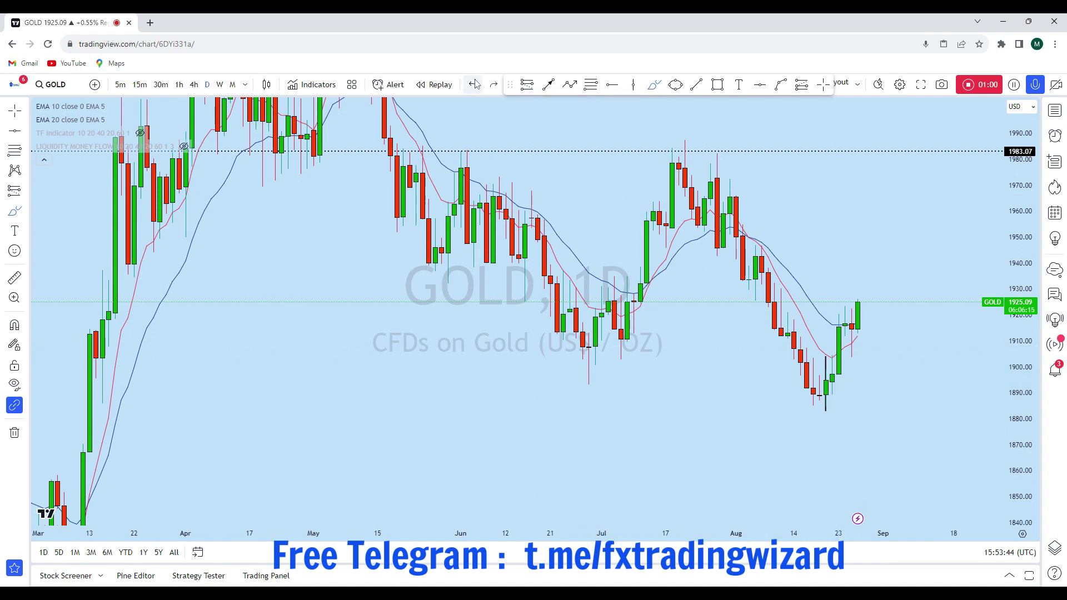
left_click_drag(826, 412, 832, 313)
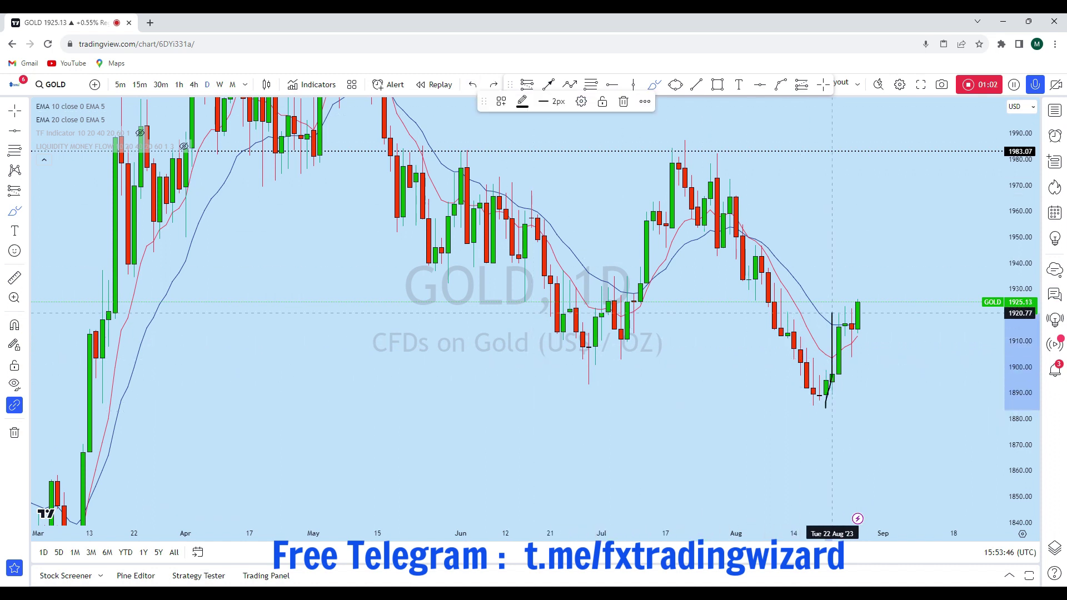
left_click(473, 85)
Place a second horizontal line at 1920.77 across the early July candles and the latest August highs
left_click(759, 84)
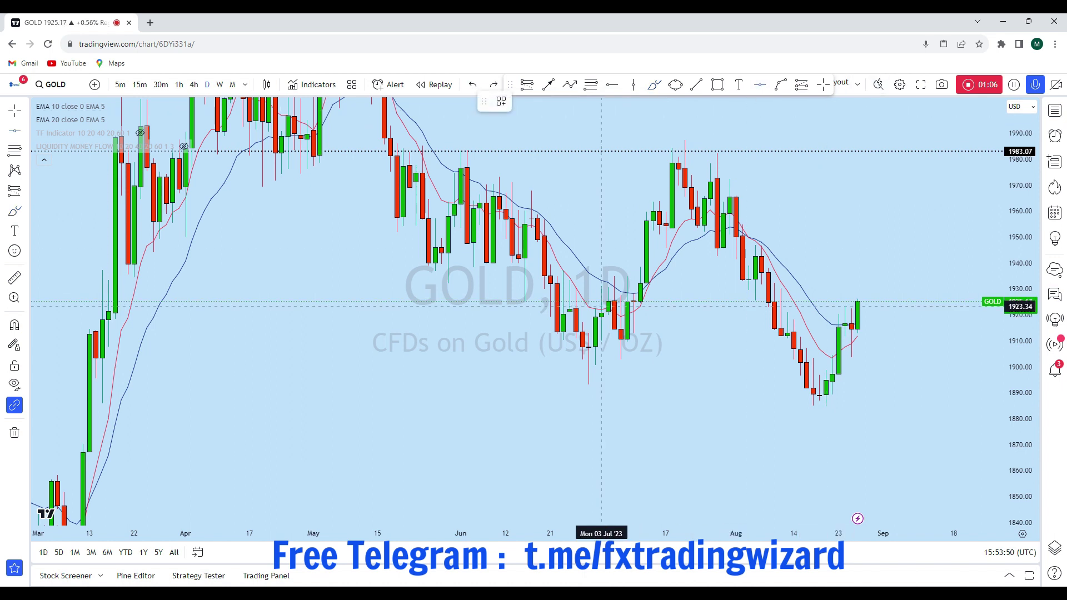
left_click(589, 312)
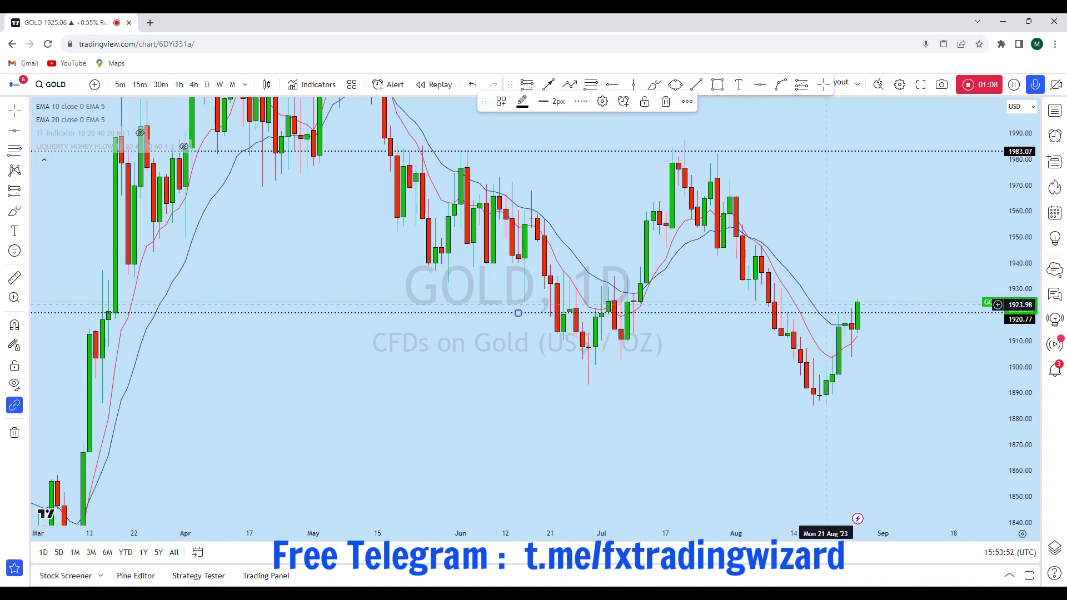
scroll(900, 311, "up", 3)
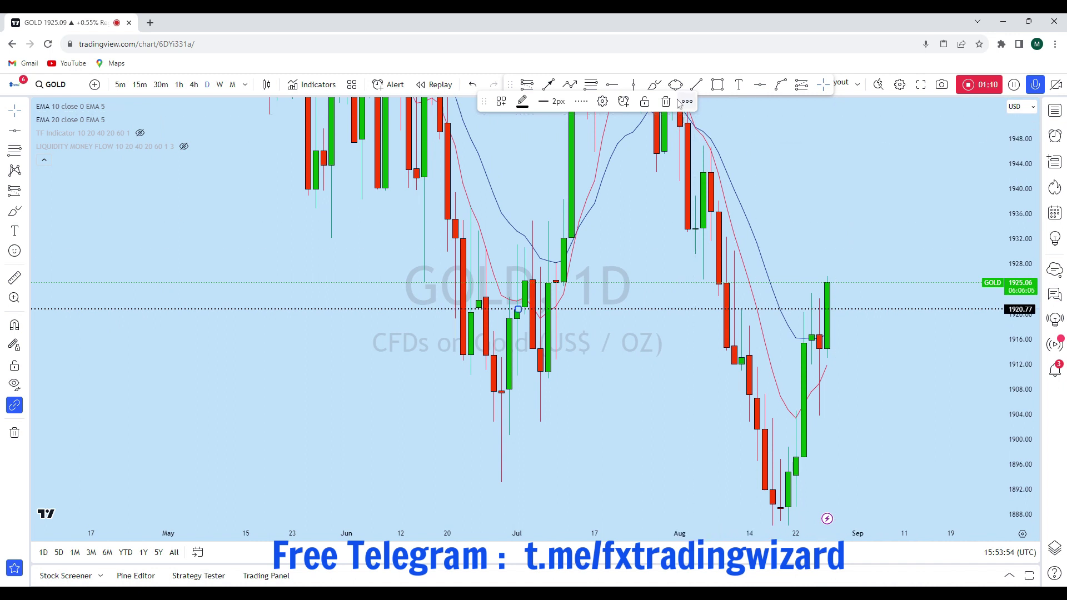
Brush over the 25 August candle's range and circle its low, undoing each mark
left_click(658, 87)
left_click_drag(811, 295, 819, 409)
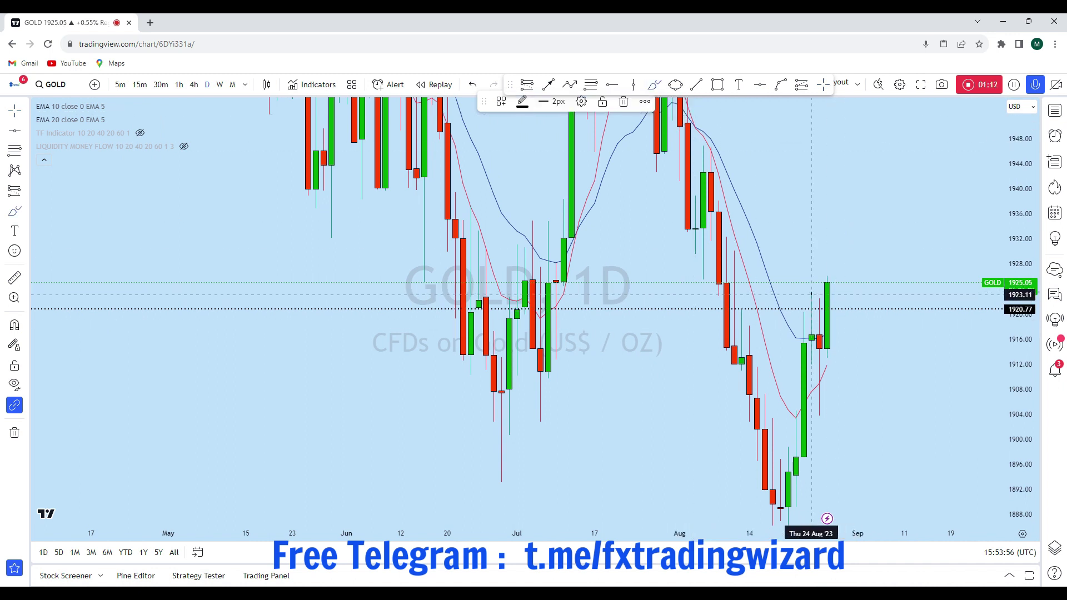
left_click(472, 84)
left_click_drag(819, 407, 827, 413)
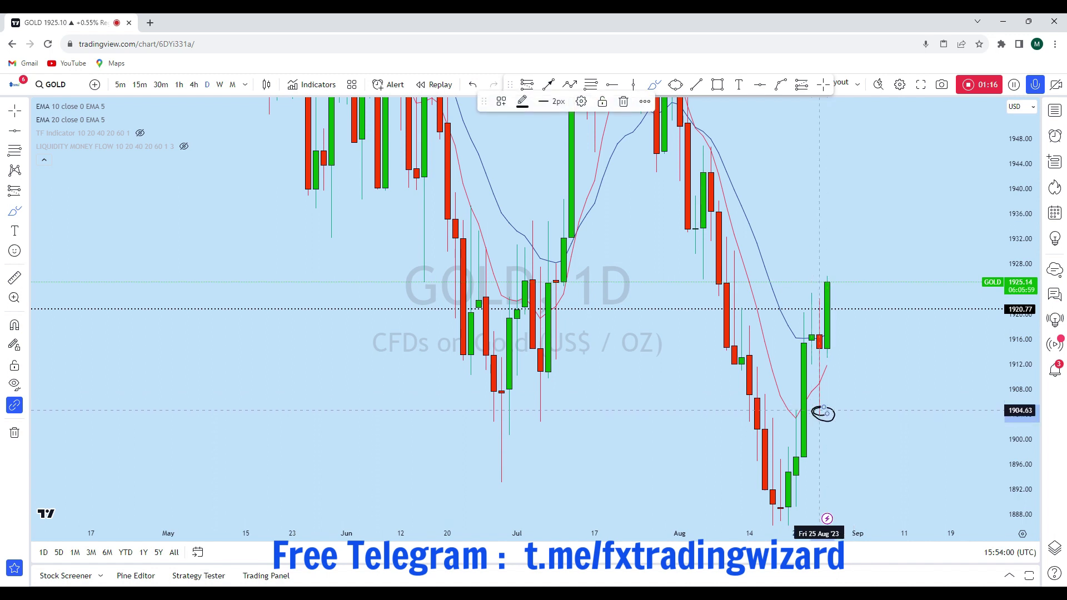
left_click(473, 85)
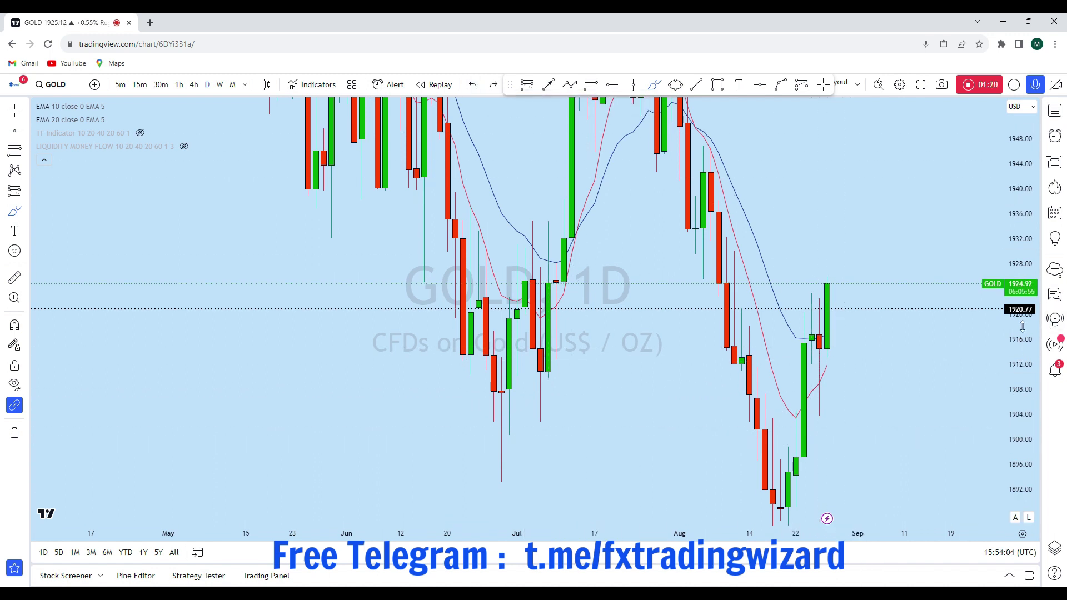
Brush arcs under the right shoulder, head and left shoulder of the August inverse head-and-shoulders pattern
left_click_drag(1022, 329, 1021, 466)
left_click_drag(812, 374, 845, 381)
left_click_drag(750, 408, 811, 426)
left_click_drag(712, 339, 741, 359)
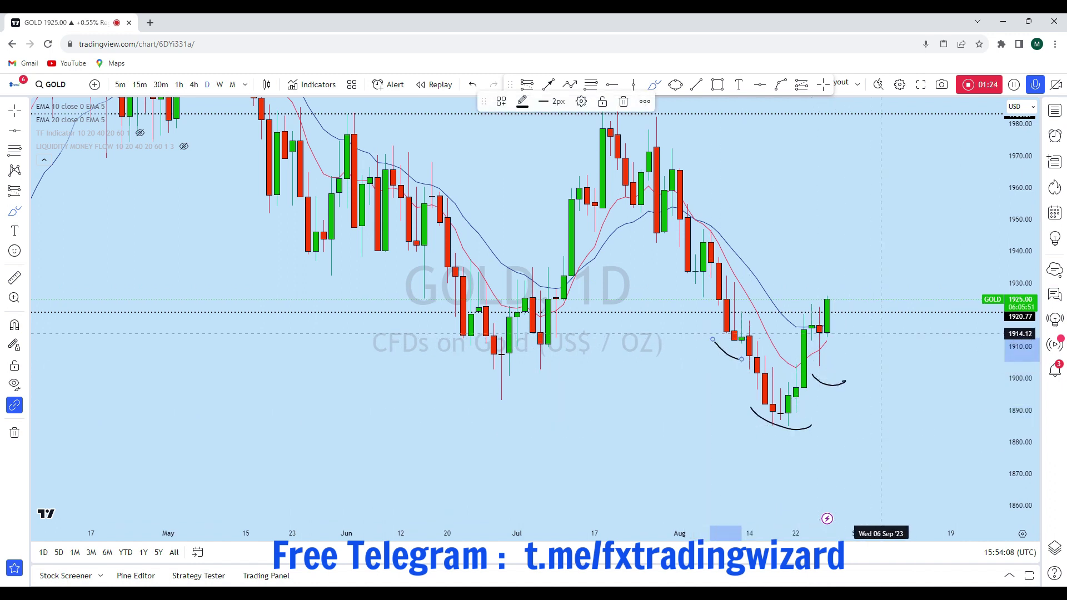
Sketch a projected rise from the latest daily candle to about 1972 with the brush, then undo it and the arcs
left_click(834, 328)
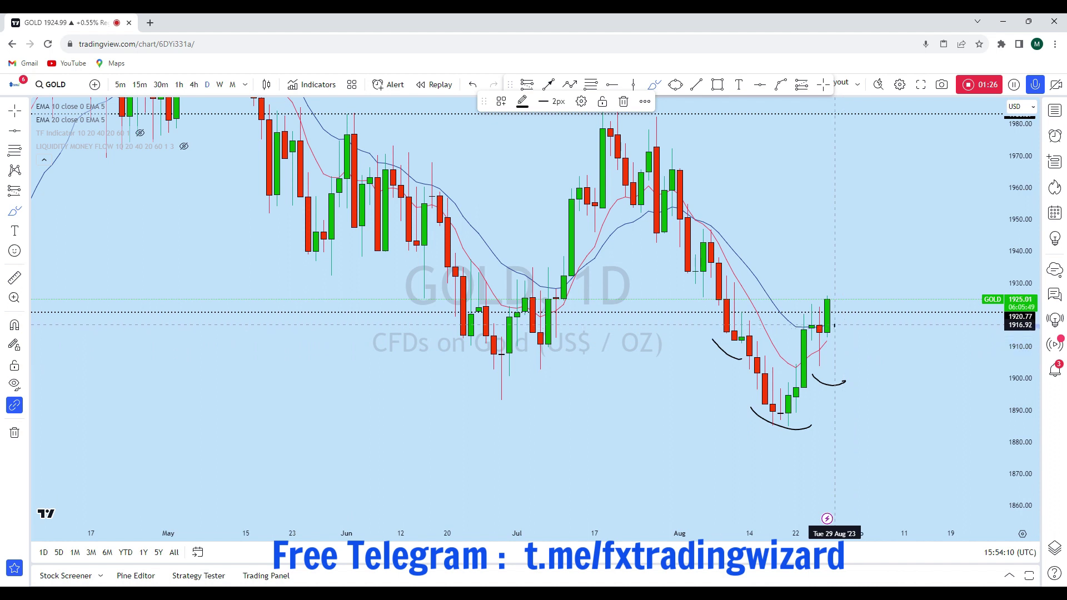
mouse_move(834, 278)
left_mouse_down()
mouse_move(853, 251)
mouse_move(866, 148)
left_mouse_up()
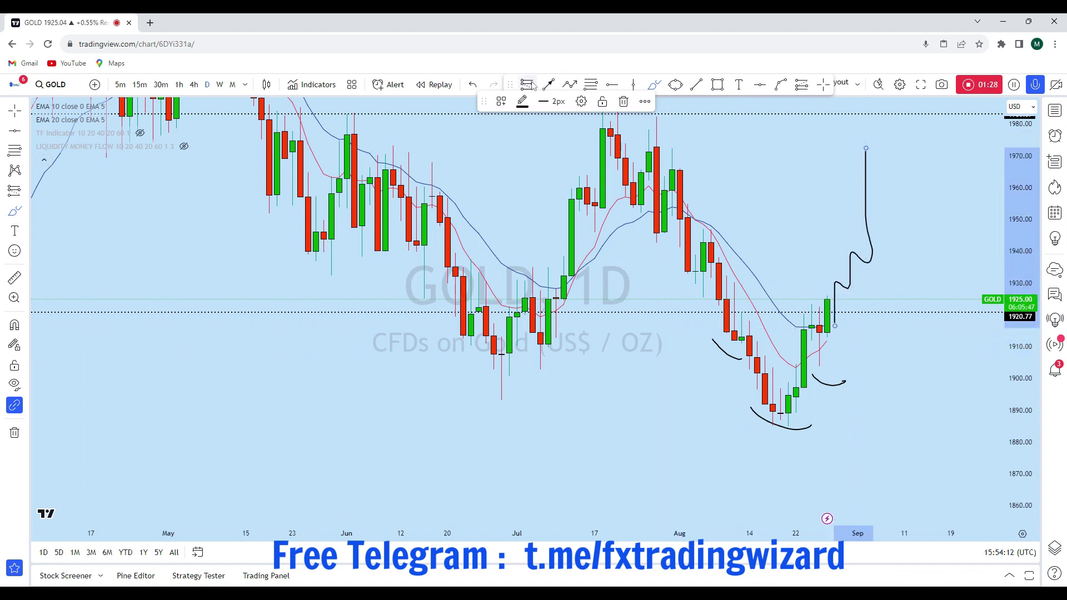
left_click(477, 87)
left_click(476, 87)
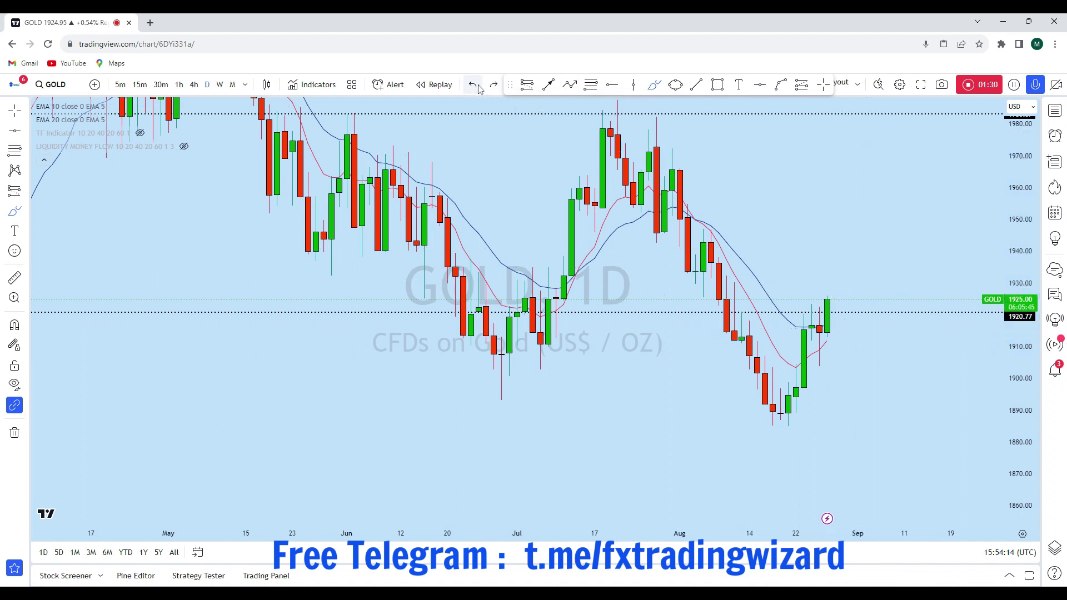
Switch the GOLD chart to the 4-hour timeframe and frame the August low and the recovery from it
left_click_drag(1020, 384, 1020, 177)
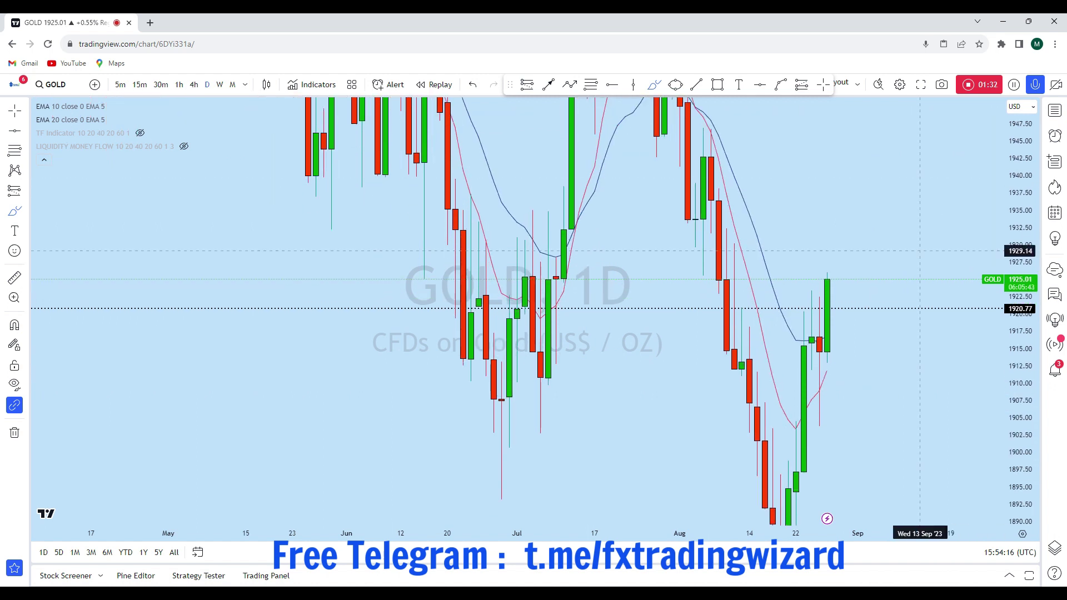
left_click(194, 86)
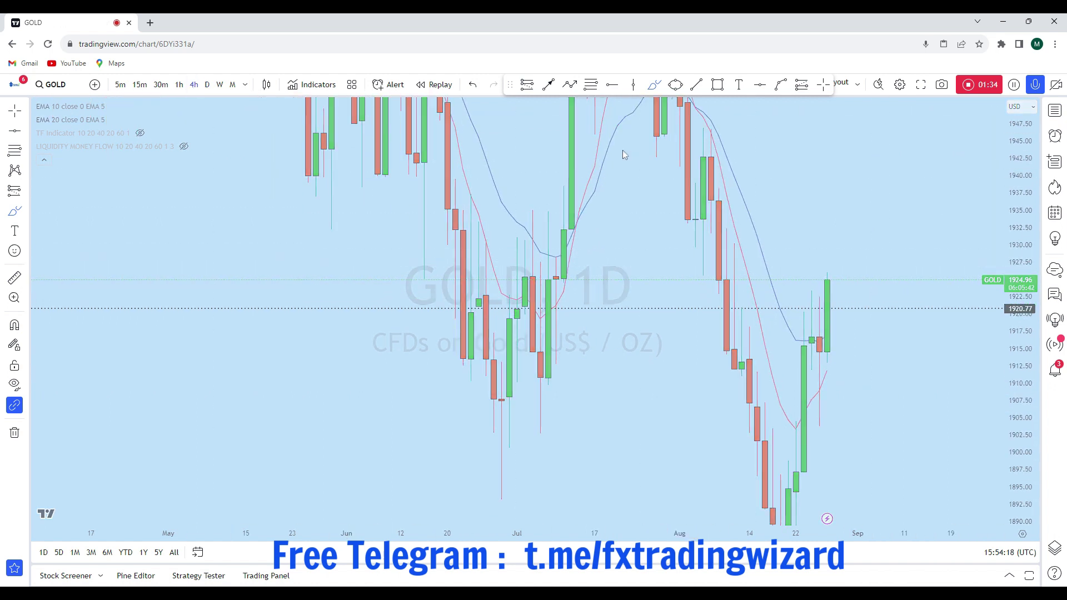
scroll(924, 323, "down", 1)
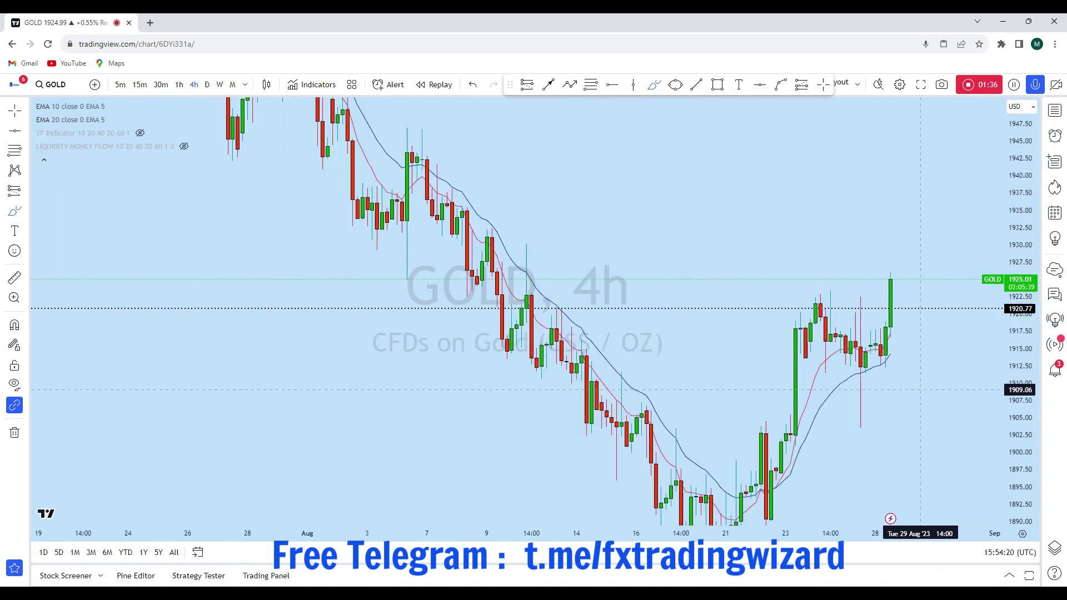
left_click_drag(756, 245, 668, 150)
scroll(742, 278, "down", 2)
left_click_drag(851, 428, 861, 391)
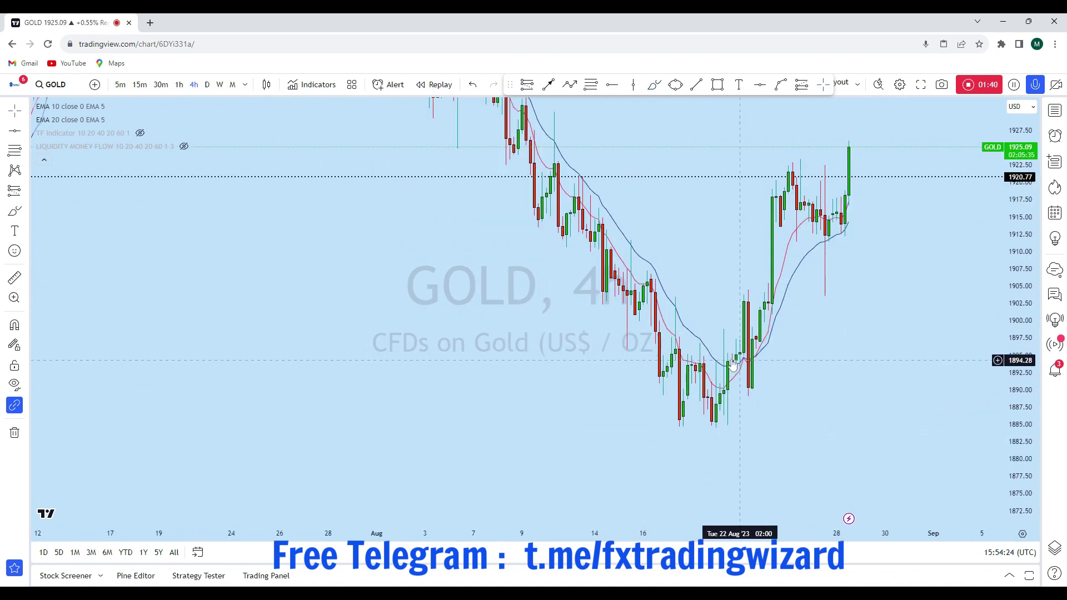
Trace the zigzag swings of the mid-August decline and bottom on the 4-hour chart with the brush, then undo the stroke
scroll(805, 278, "down", 3)
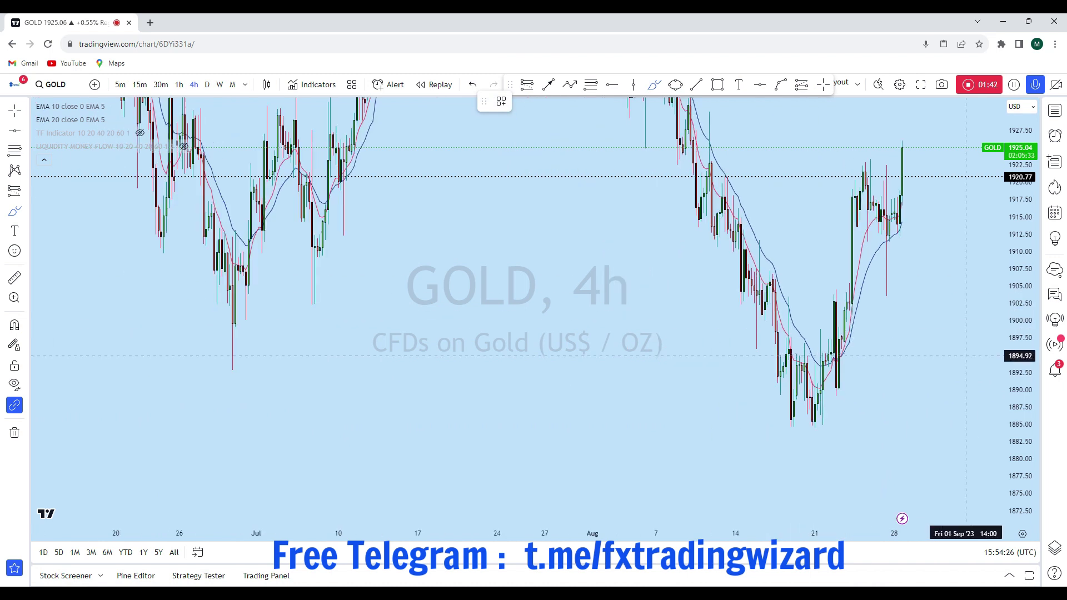
mouse_move(715, 260)
left_mouse_down()
mouse_move(744, 303)
mouse_move(775, 290)
mouse_move(773, 367)
mouse_move(786, 352)
mouse_move(804, 377)
left_mouse_up()
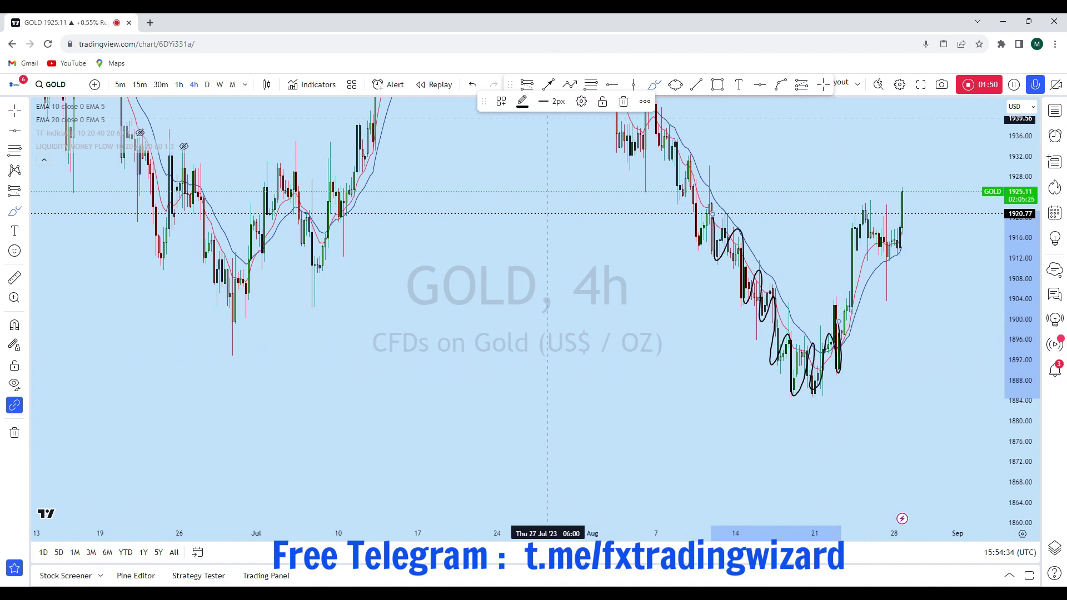
left_click(474, 84)
Circle the pullback low near 1890 around 22 August with the brush, then undo the circle
scroll(786, 401, "up", 3)
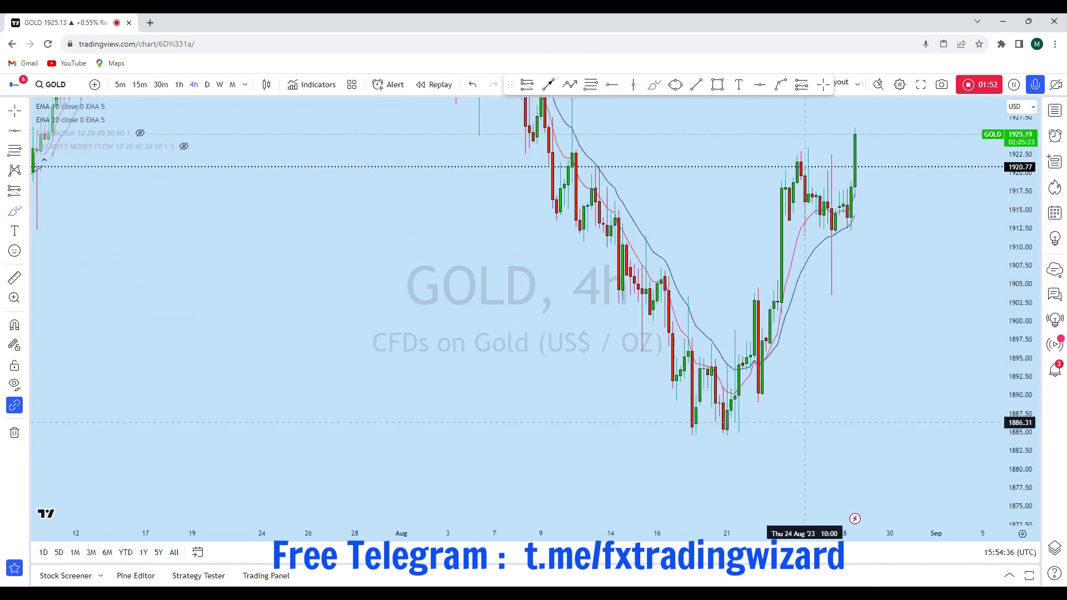
left_click_drag(720, 396, 707, 400)
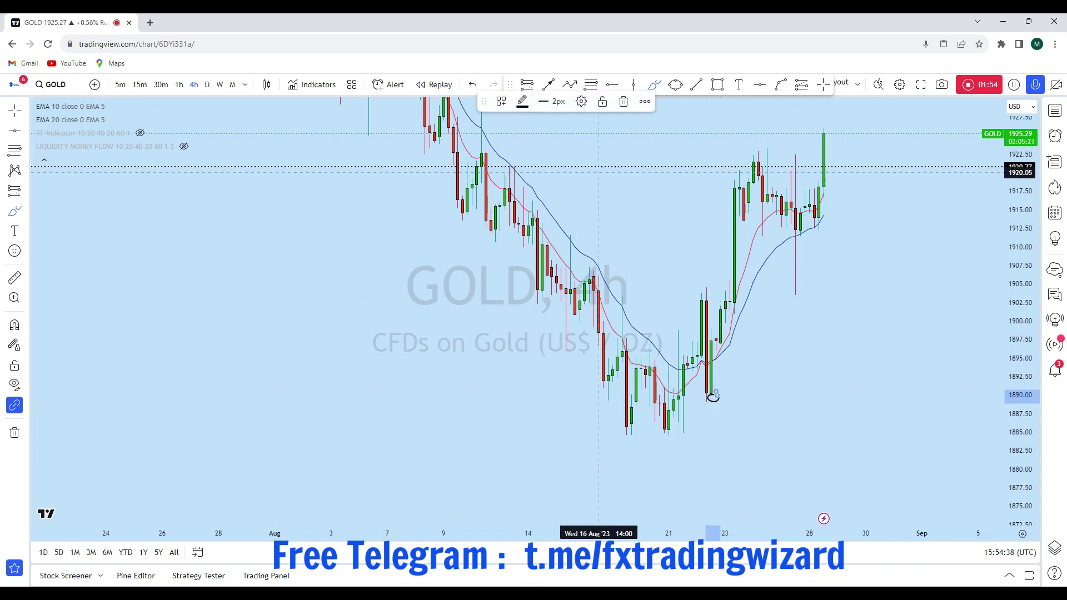
left_click(473, 85)
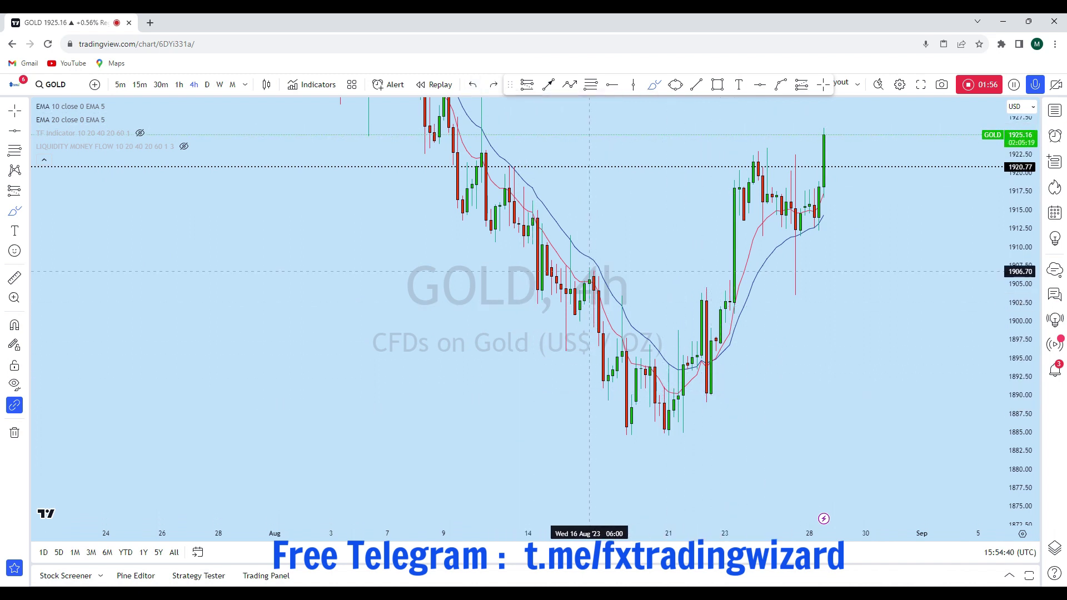
Brush along the large bullish 4-hour candle of 23 August, then undo the stroke
scroll(721, 228, "up", 2)
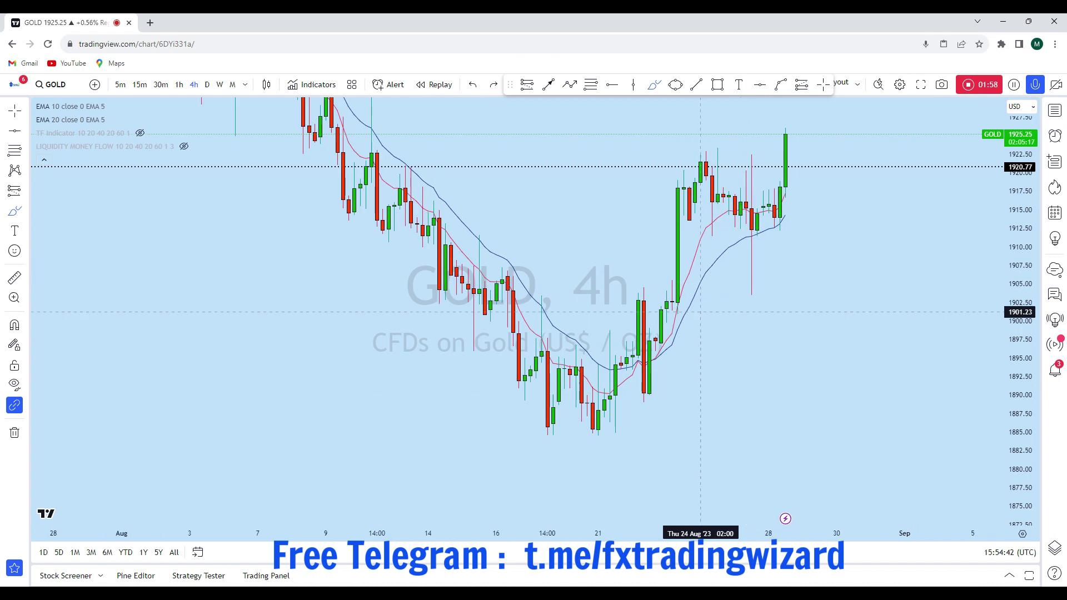
left_click_drag(677, 317, 684, 172)
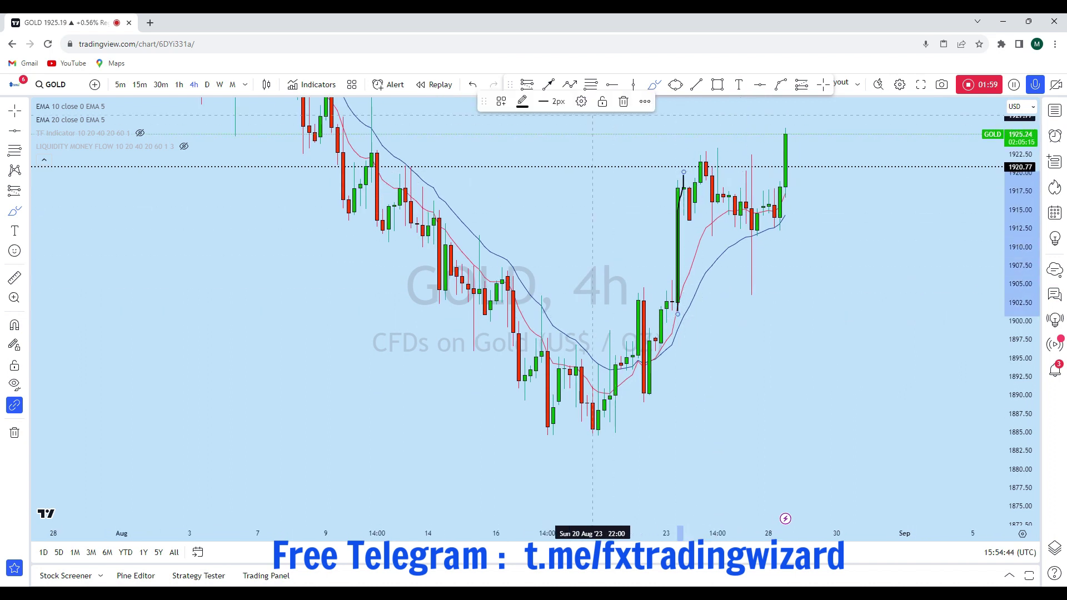
left_click(476, 88)
Draw a descending trend line below the late-August consolidation, starting at about 1921.10 on 18 August
left_click(12, 113)
left_click_drag(789, 307, 806, 427)
left_click(696, 89)
left_click(598, 285)
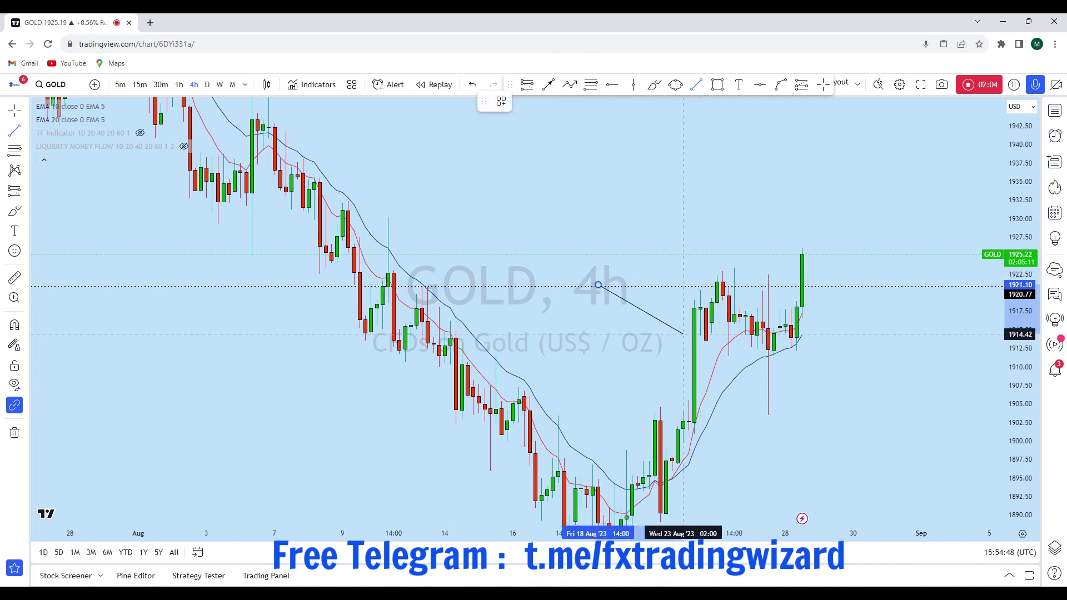
left_click(842, 404)
Draw a descending trend line above the consolidation, from about 1925.07 on 22 August to about 1911.20 on 31 August
left_click(696, 84)
left_click(660, 255)
left_click(892, 357)
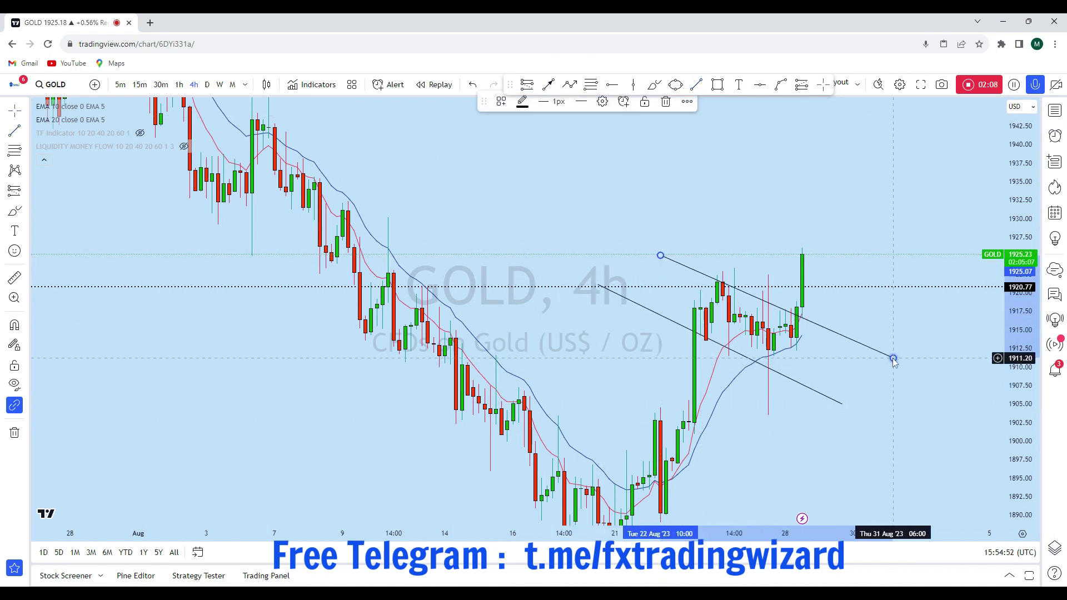
Circle the low near 1904 and the high near 1922.50 of the long-wicked 25 August candle with the brush, and undo both circles
left_click(785, 408)
left_click_drag(762, 411, 763, 413)
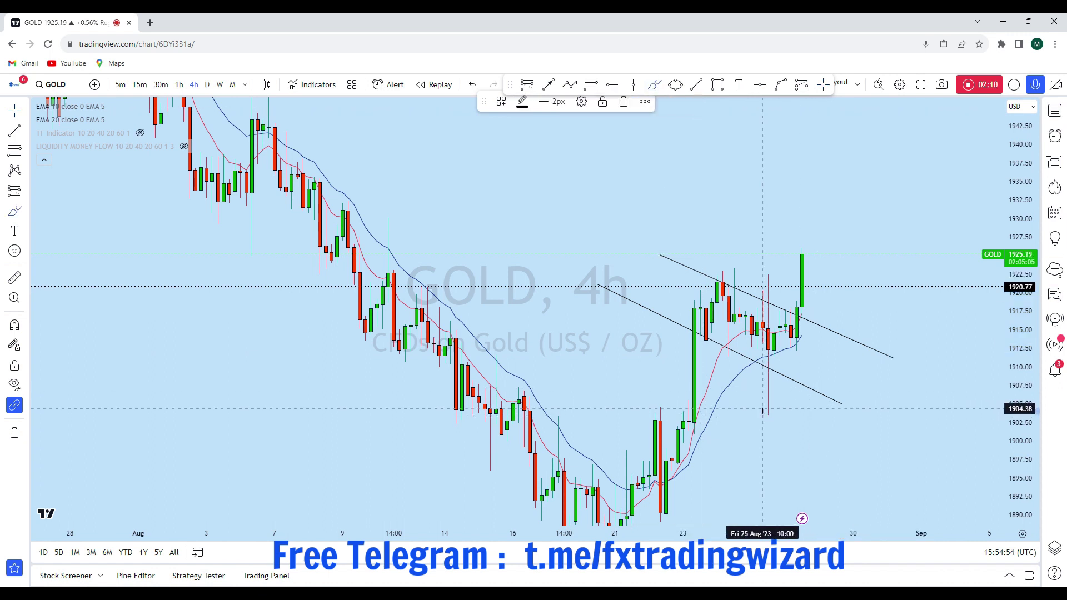
left_click_drag(769, 270, 767, 283)
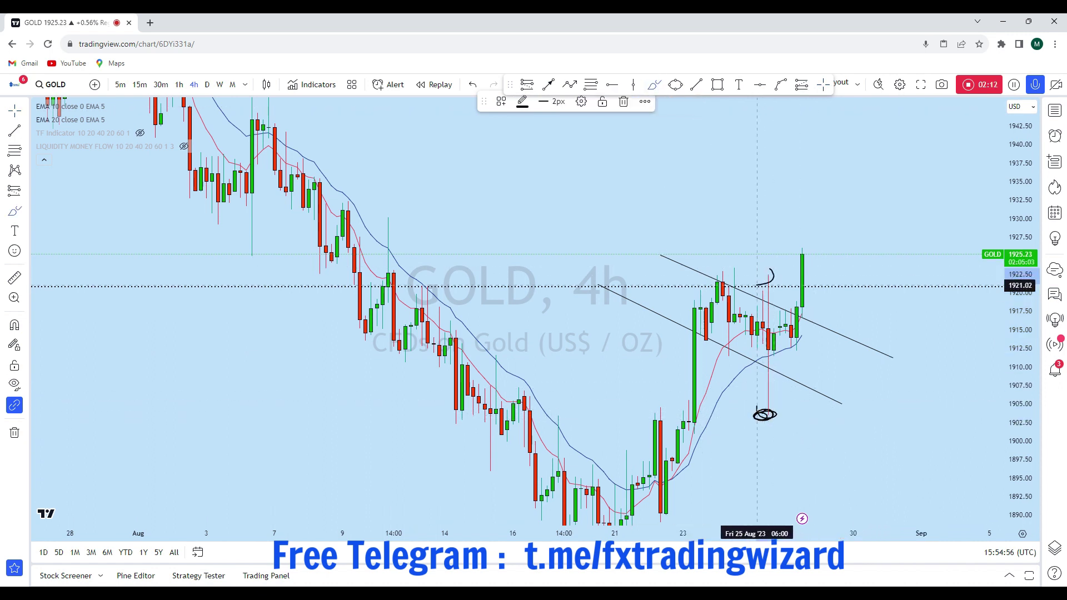
left_click(477, 86)
Brush over the last pullback candles of 28 August beside the upper trend line, and undo the strokes
left_click_drag(769, 336, 784, 334)
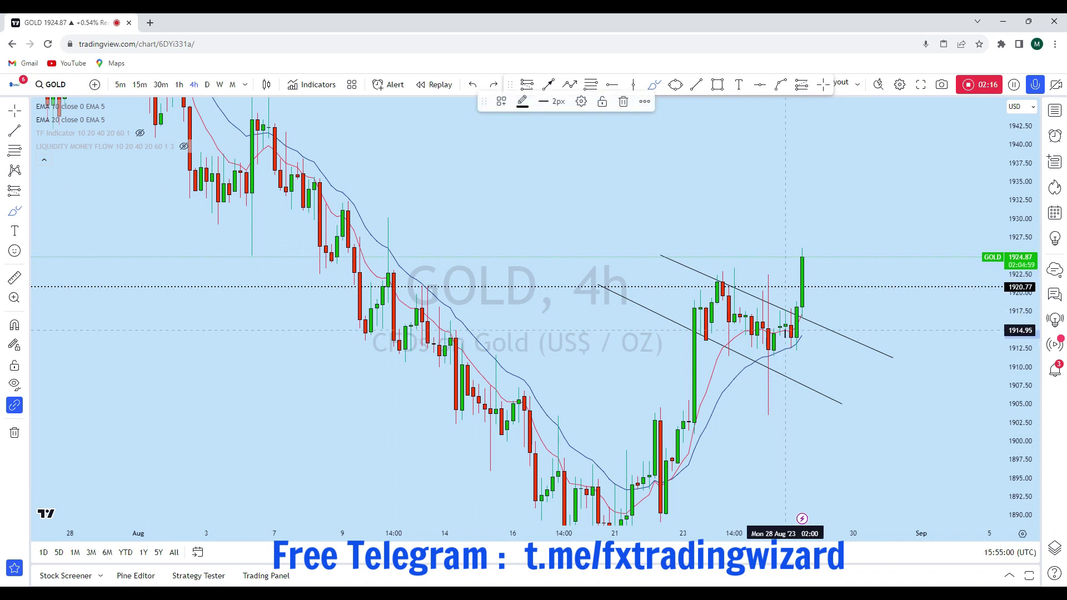
key("ctrl+z")
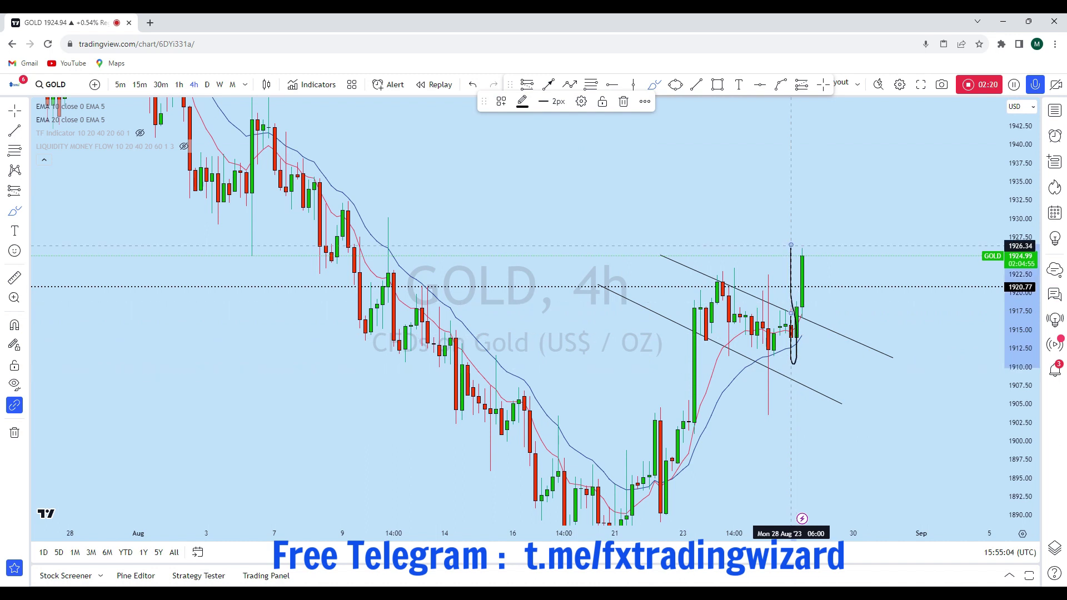
key("ctrl+z")
Circle the lower wick of the 28 August bullish candle near 1912.50 with the brush, and undo the circle
scroll(865, 310, "up", 5)
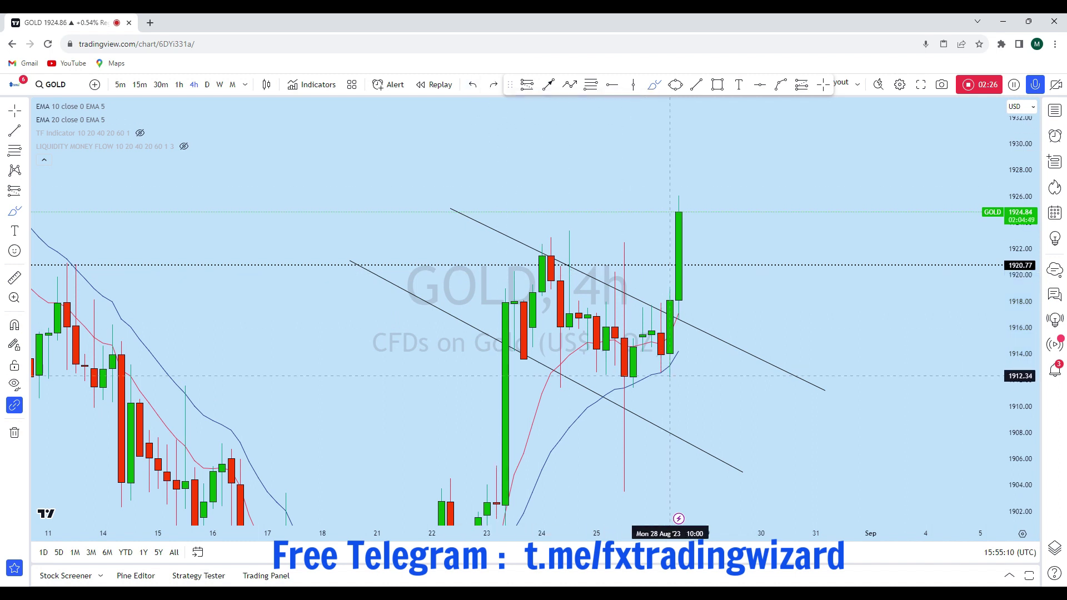
left_click_drag(669, 376, 677, 368)
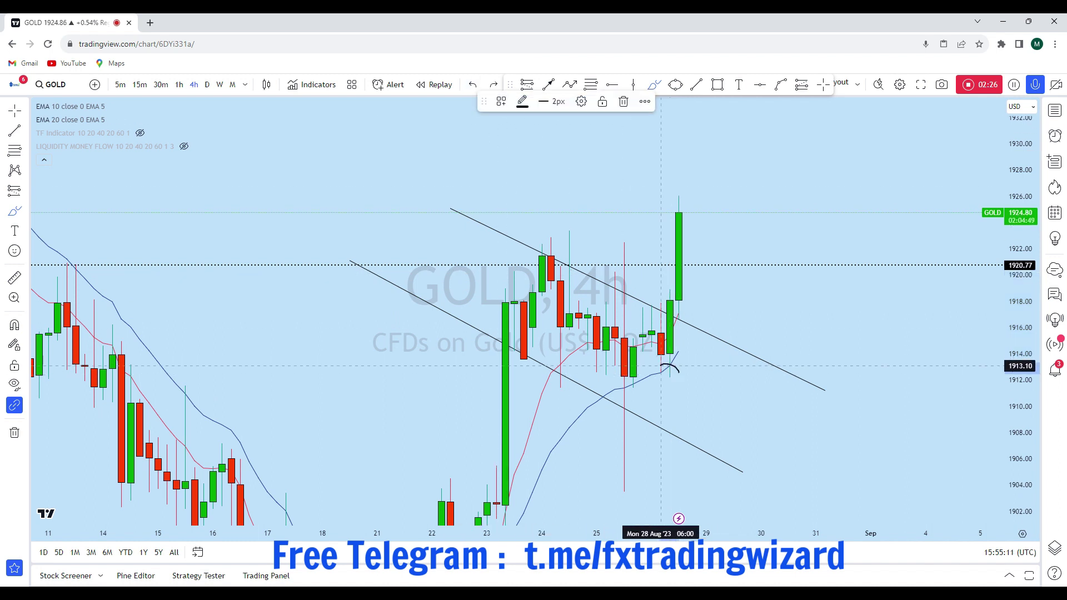
left_click(473, 85)
Show the TF Indicator on the 4-hour chart to view its signals, and hide it again
left_click(140, 132)
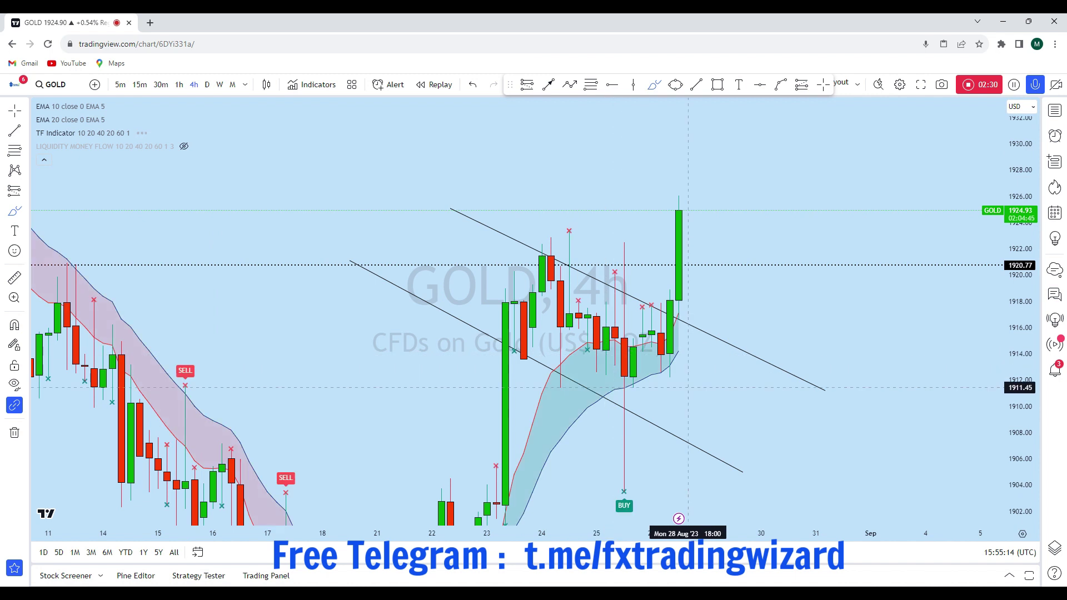
mouse_move(153, 152)
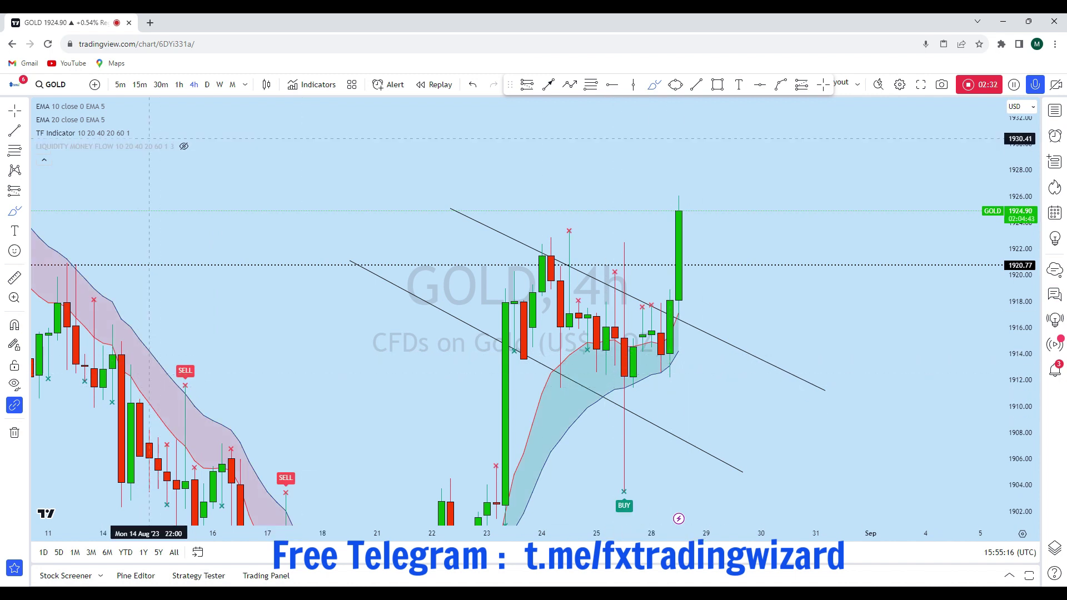
left_click(140, 133)
Switch the GOLD chart to the 1-hour timeframe
scroll(646, 310, "up", 1)
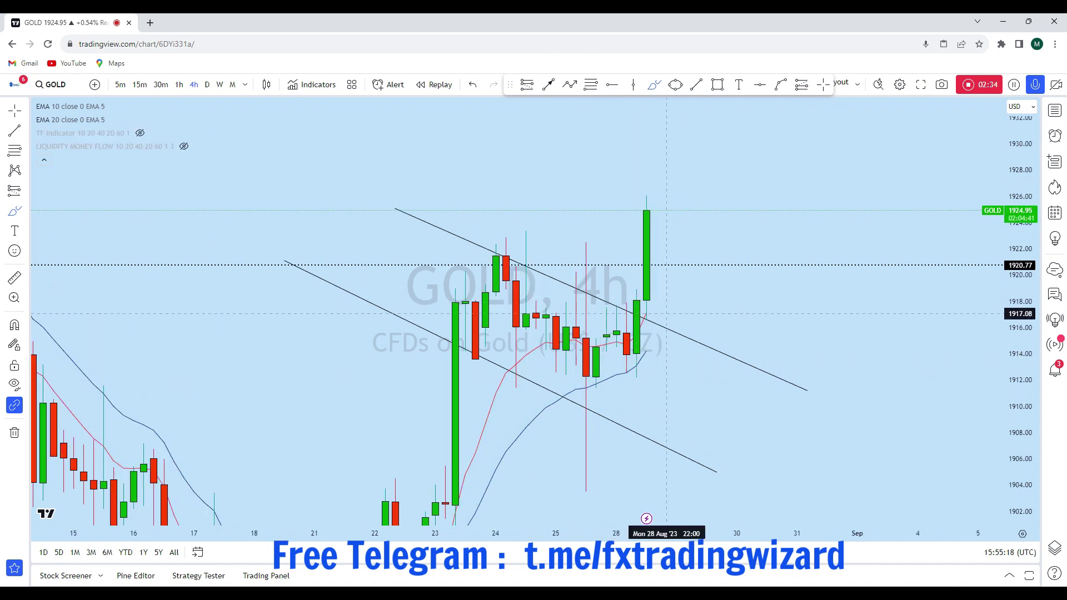
scroll(952, 267, "down", 2)
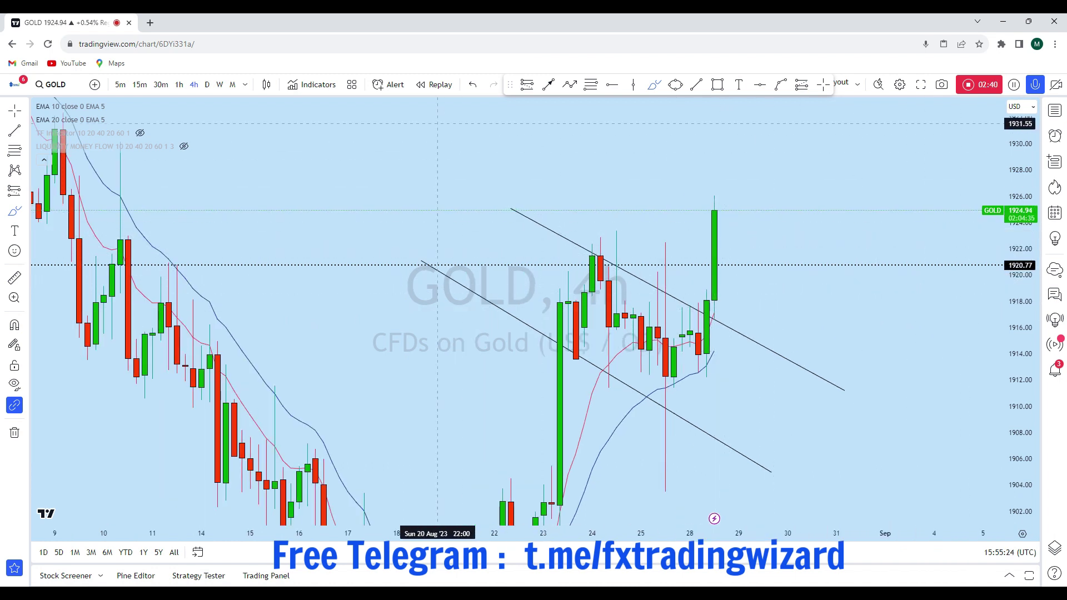
left_click(179, 84)
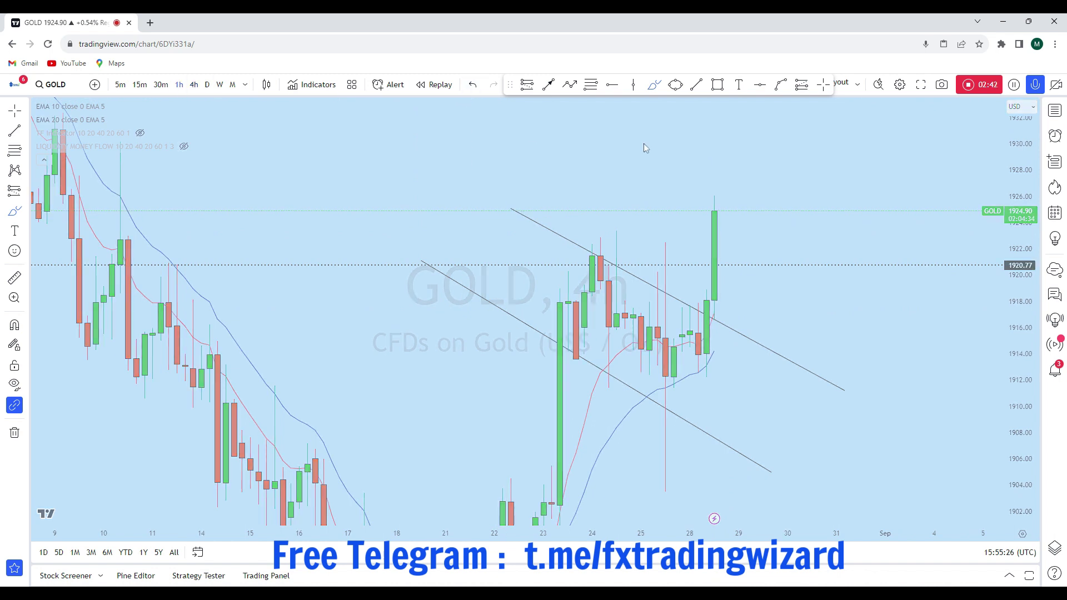
scroll(842, 298, "down", 2)
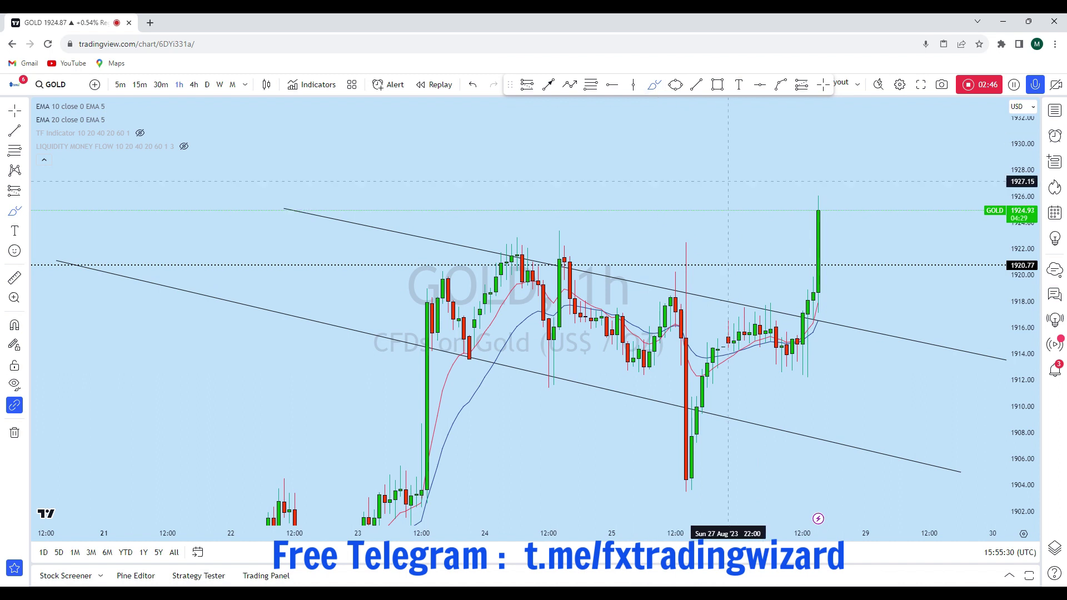
Brush an arc over the rebound from the 25 August low and strokes on the 28 August wicks near 1912, undoing the marks
mouse_move(692, 483)
left_mouse_down()
mouse_move(701, 396)
mouse_move(749, 308)
mouse_move(786, 380)
left_mouse_up()
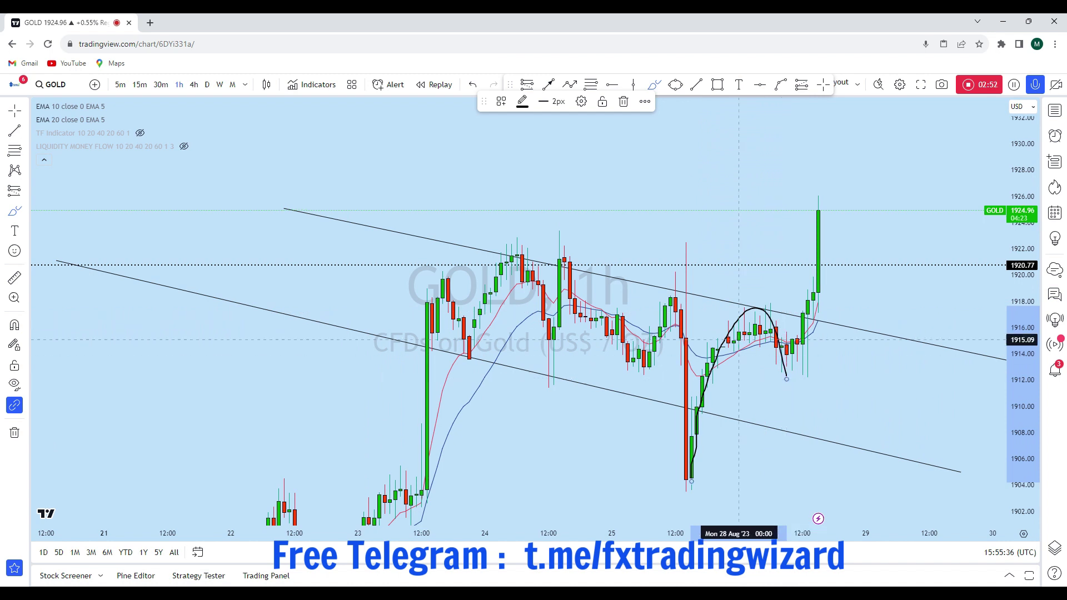
left_click(472, 84)
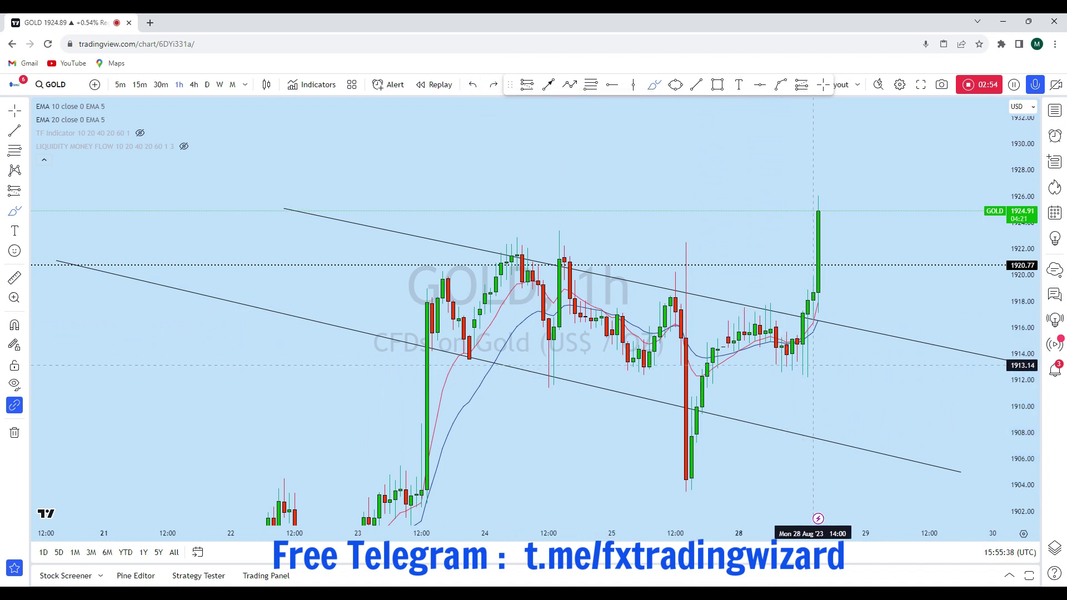
left_click_drag(812, 376, 803, 281)
left_click_drag(802, 383, 802, 284)
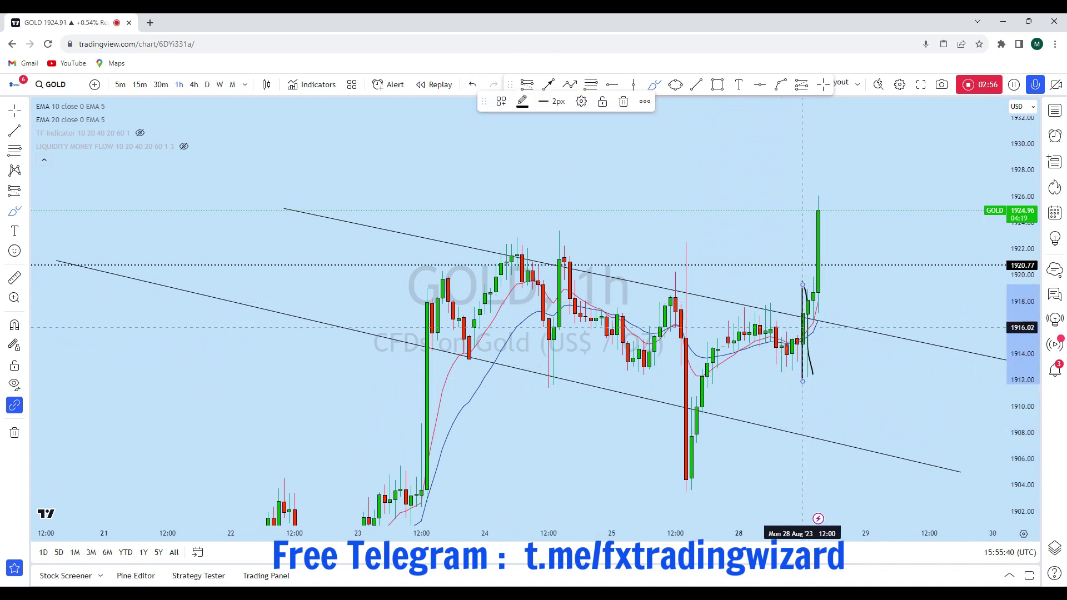
left_click(472, 84)
mouse_move(803, 366)
left_mouse_down()
mouse_move(816, 371)
mouse_move(797, 265)
left_mouse_up()
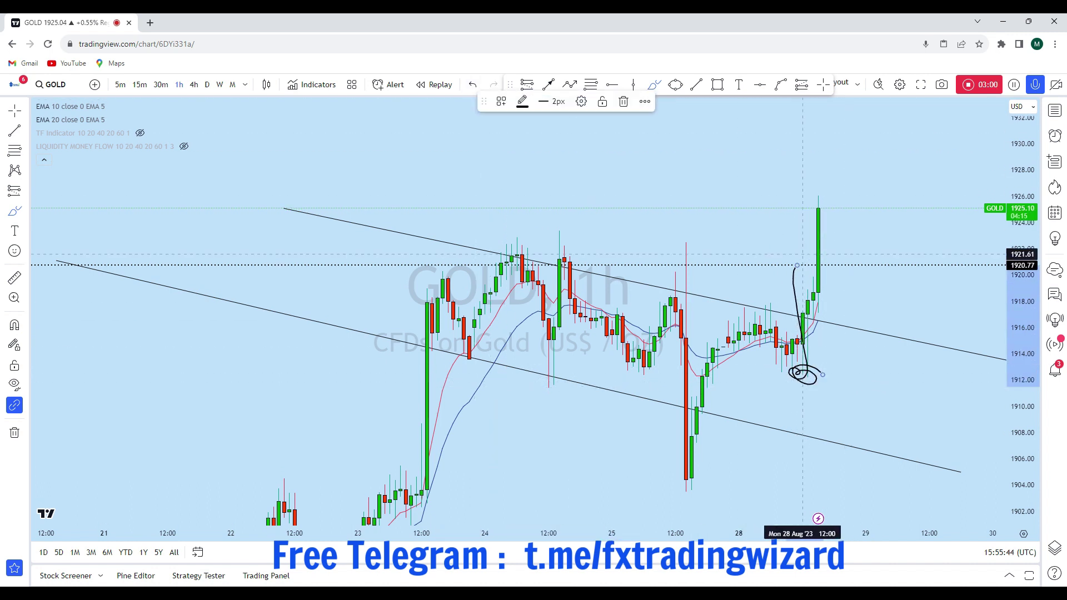
left_click(472, 84)
Brush the 28 August rally from about 1912 to 1925 with a projected pullback to about 1917, and undo the stroke
scroll(785, 283, "up", 3)
mouse_move(734, 374)
left_mouse_down()
mouse_move(756, 209)
mouse_move(784, 309)
left_mouse_up()
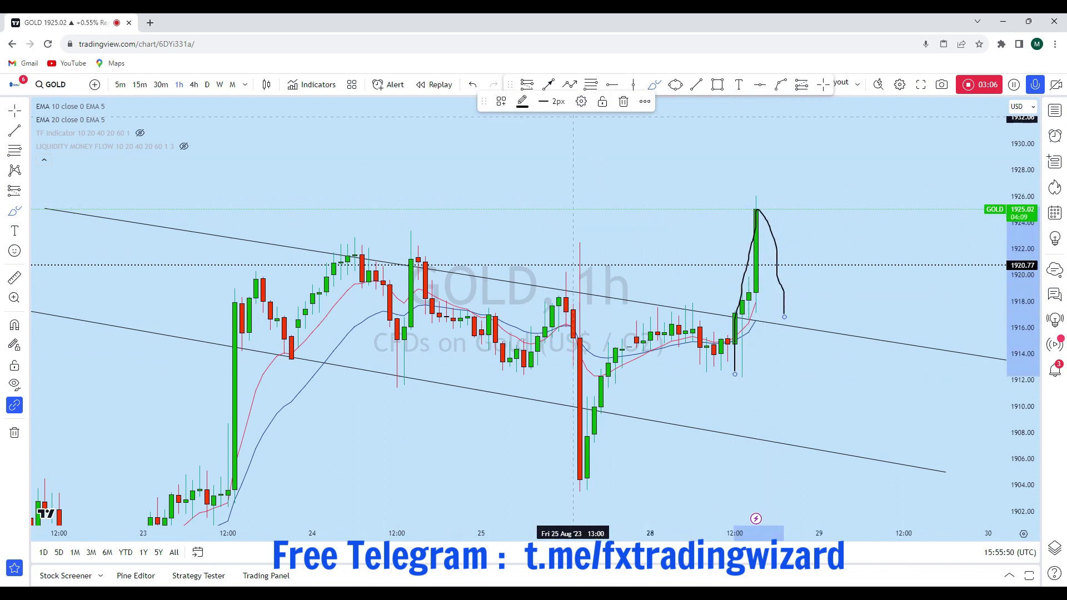
key("ctrl+z")
Circle the upper trend line's three touches on 24, 25 and 28 August with the brush, and undo the marks
left_click_drag(700, 304, 685, 311)
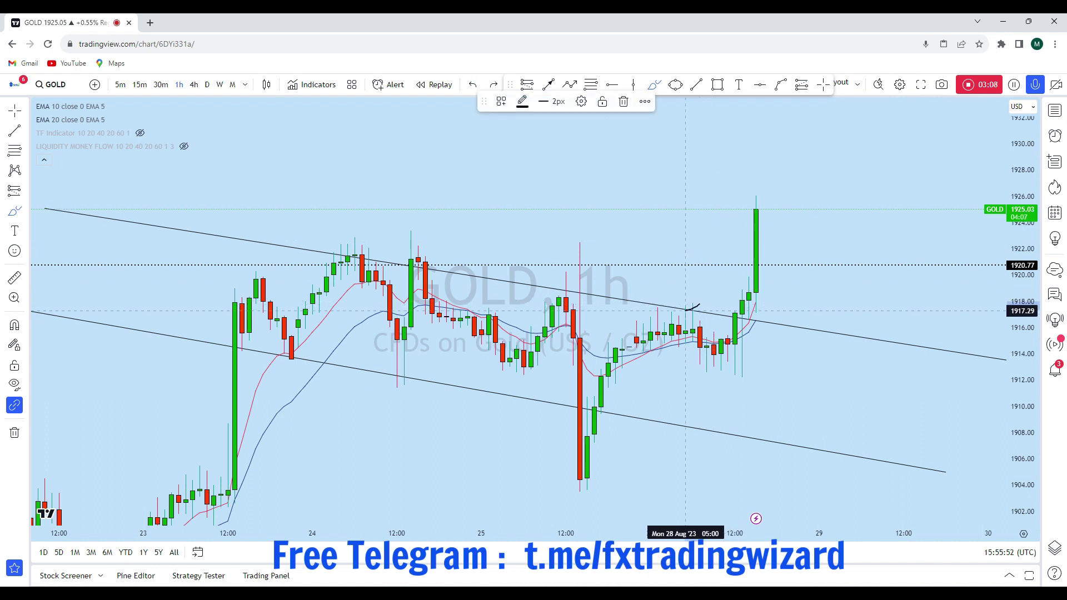
mouse_move(575, 289)
left_mouse_down()
mouse_move(562, 296)
mouse_move(575, 288)
left_mouse_up()
left_click_drag(418, 260, 418, 269)
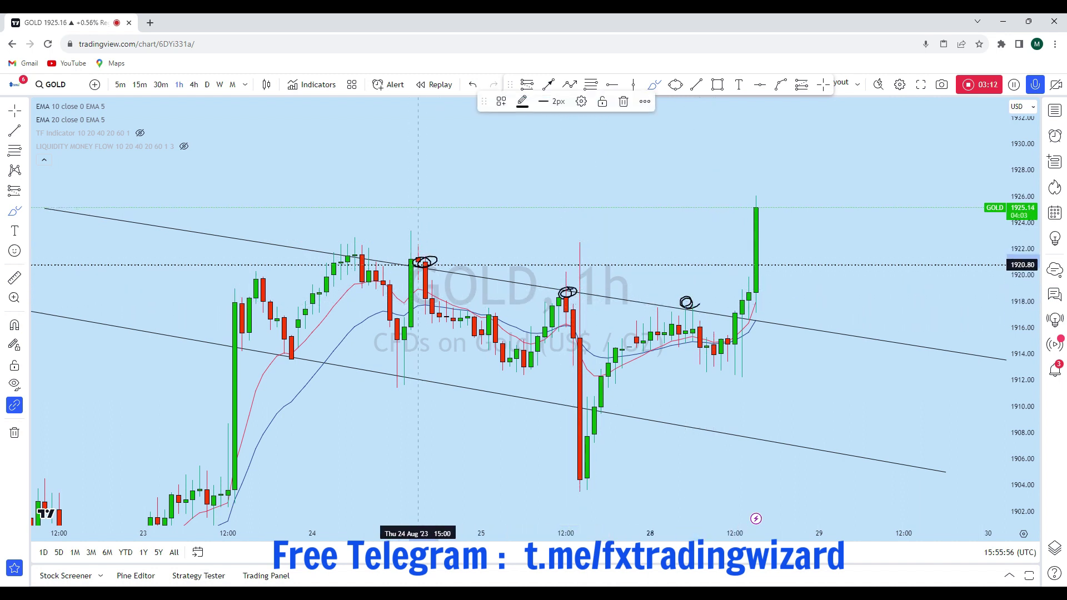
scroll(714, 261, "up", 2)
mouse_move(711, 206)
left_mouse_down()
mouse_move(711, 318)
mouse_move(728, 309)
mouse_move(739, 322)
mouse_move(754, 314)
mouse_move(841, 119)
mouse_move(859, 134)
mouse_move(789, 134)
left_mouse_up()
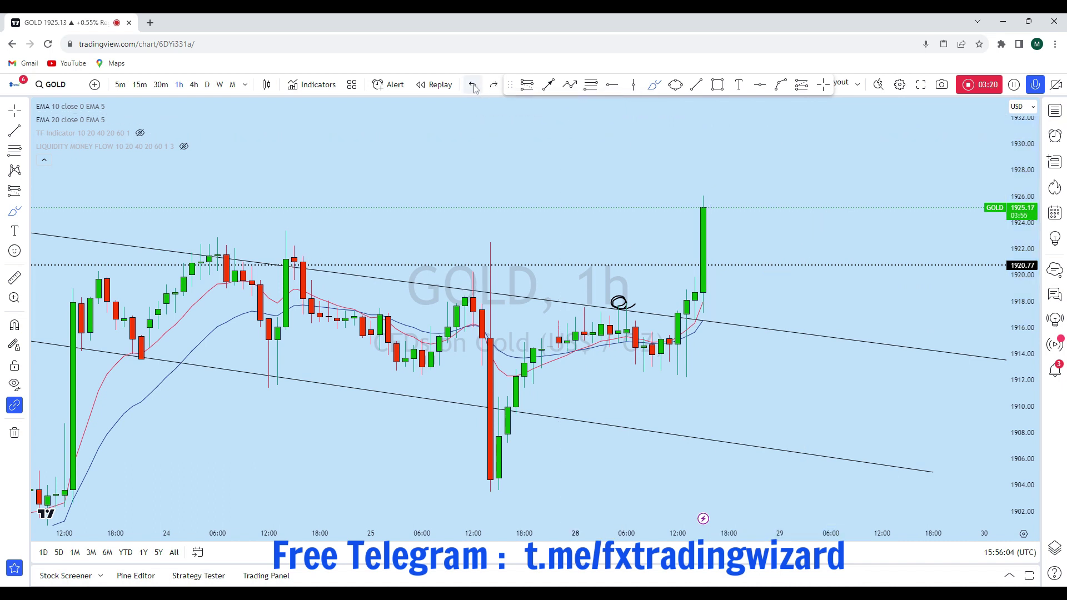
Switch the GOLD chart to the 15-minute timeframe
scroll(774, 525, "down", 2)
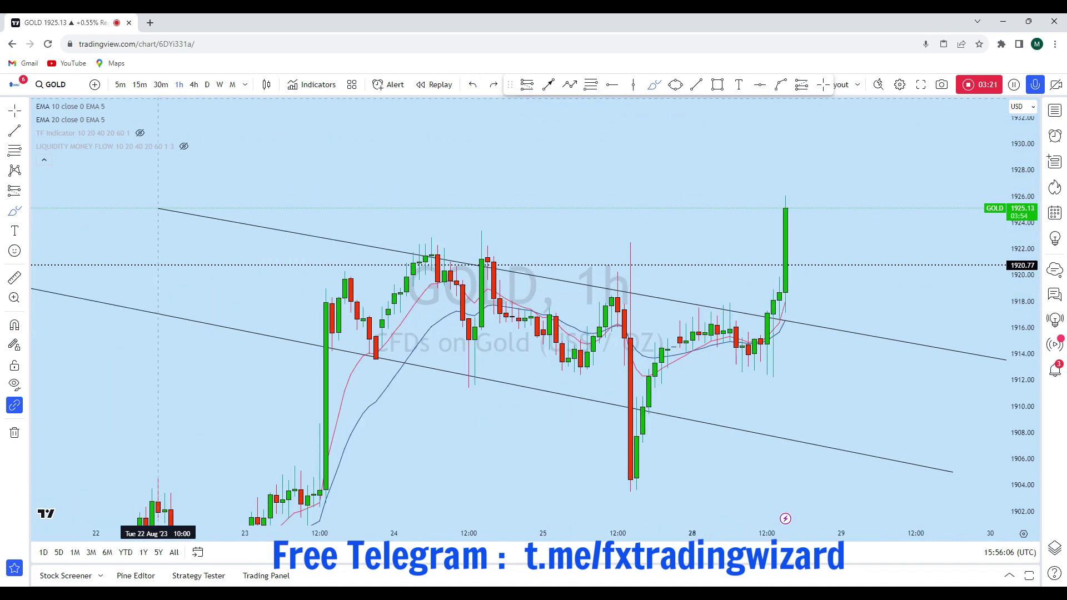
left_click(140, 86)
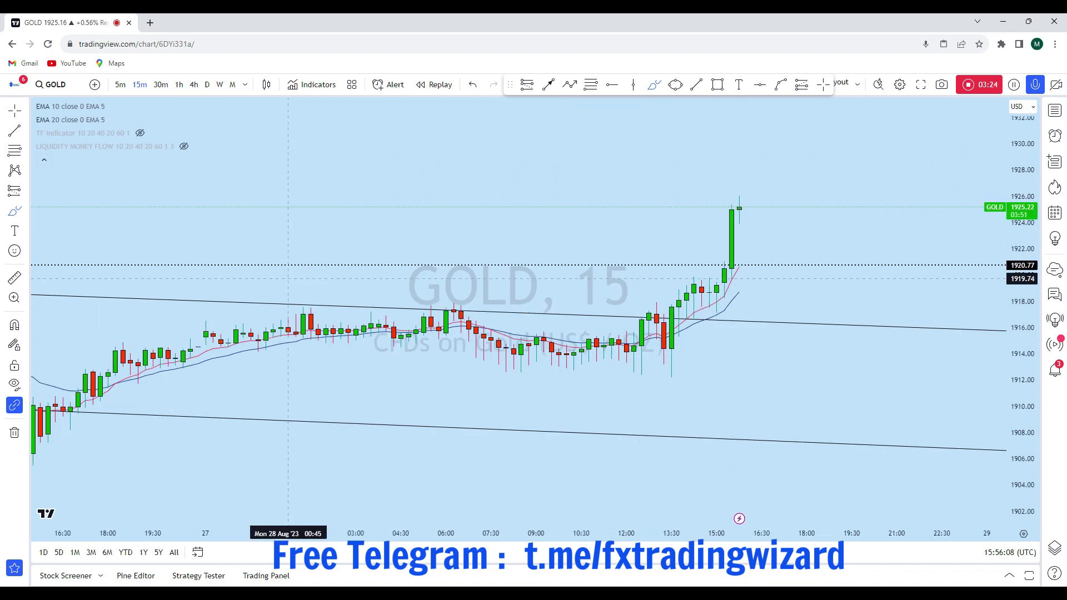
left_click_drag(723, 290, 696, 334)
Brush the 28 August breakout swing from about 1913 up to 1920, down to 1918 and up to 1925, and undo the stroke
left_click(654, 85)
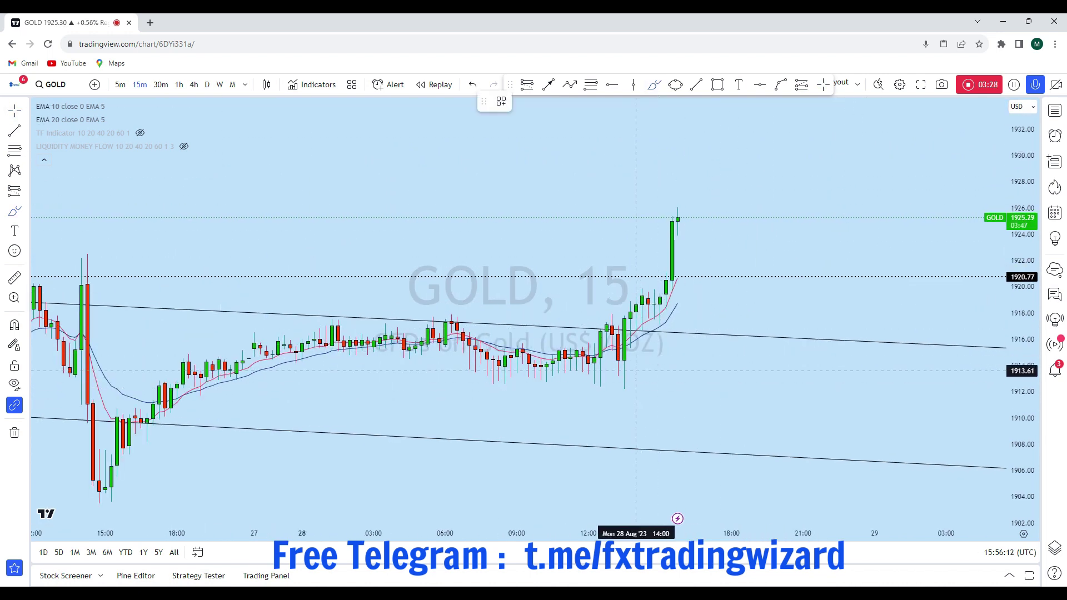
left_click_drag(625, 379, 636, 288)
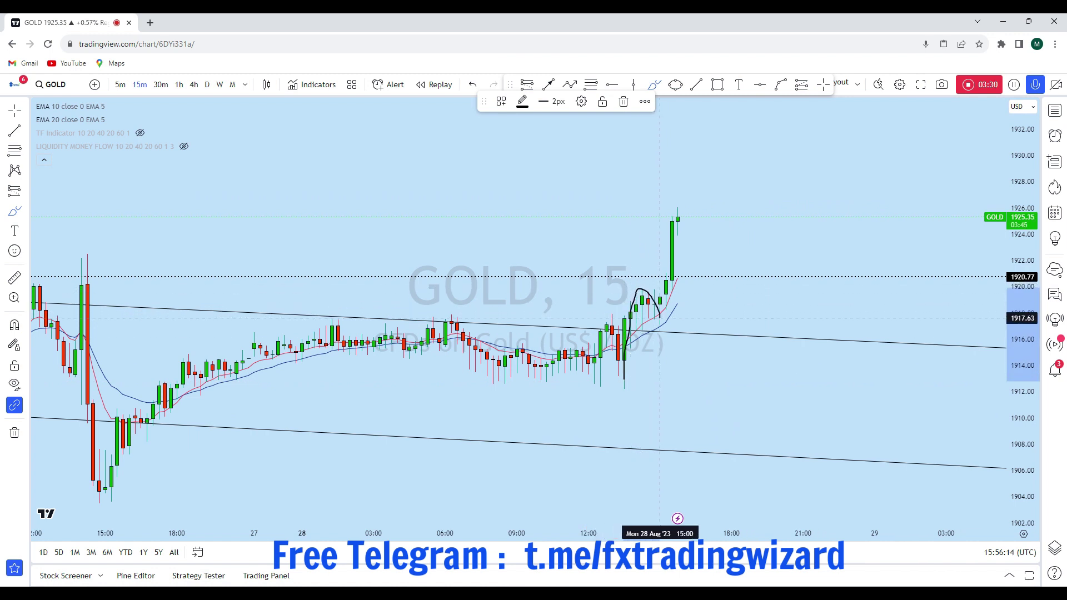
left_click_drag(659, 318, 677, 221)
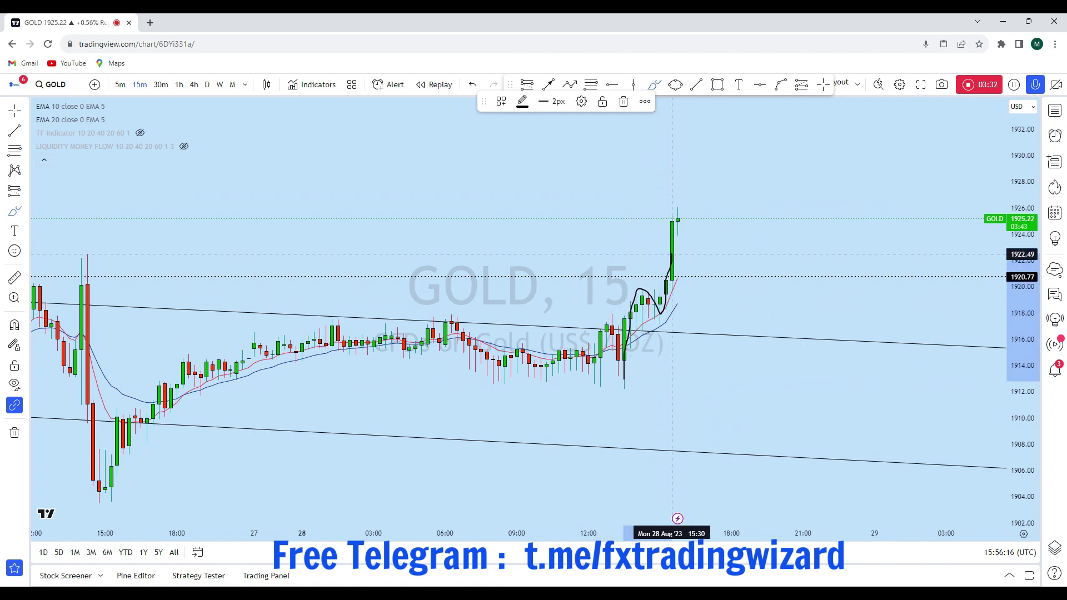
left_click(473, 84)
Draw a path arrow from the current price down to the upper trend line near 1916, through a small W, and up beyond 1936
scroll(739, 324, "down", 4)
scroll(863, 328, "up", 4)
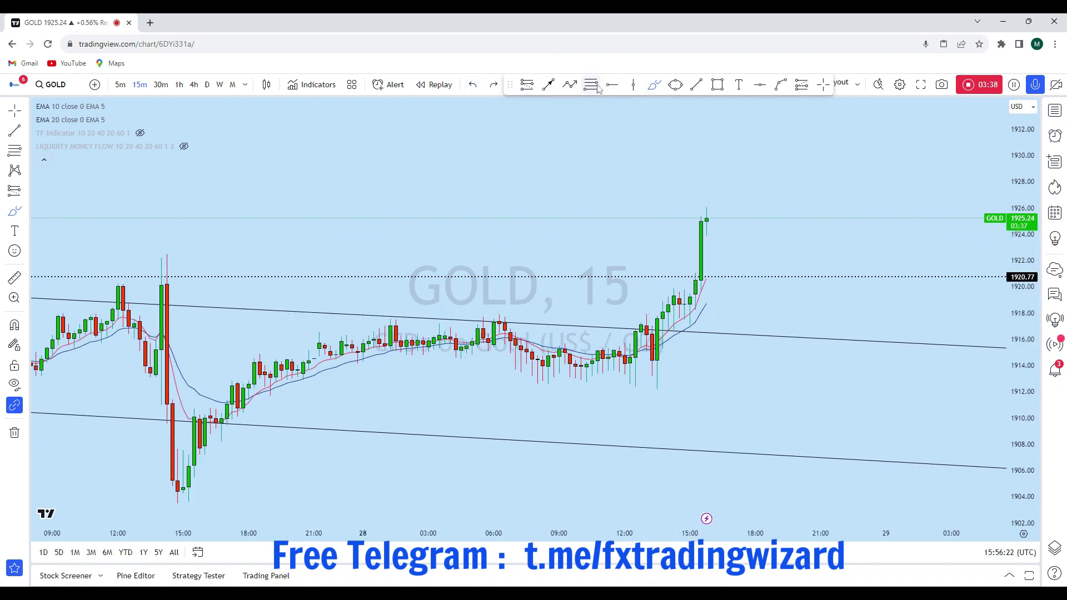
left_click(569, 84)
left_click(706, 218)
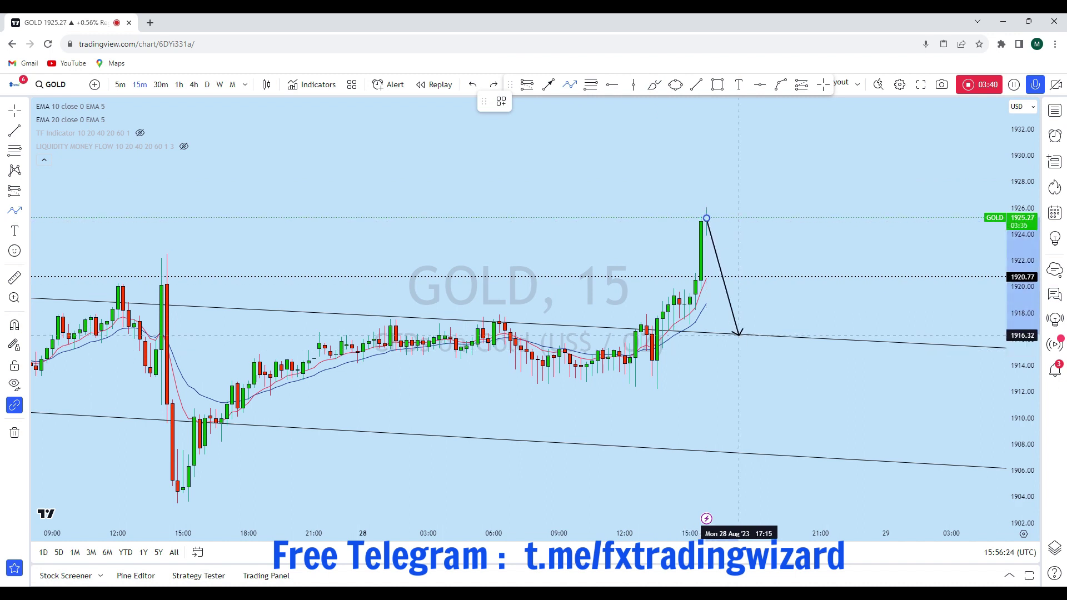
left_click(739, 338)
left_click(750, 311)
left_click(760, 338)
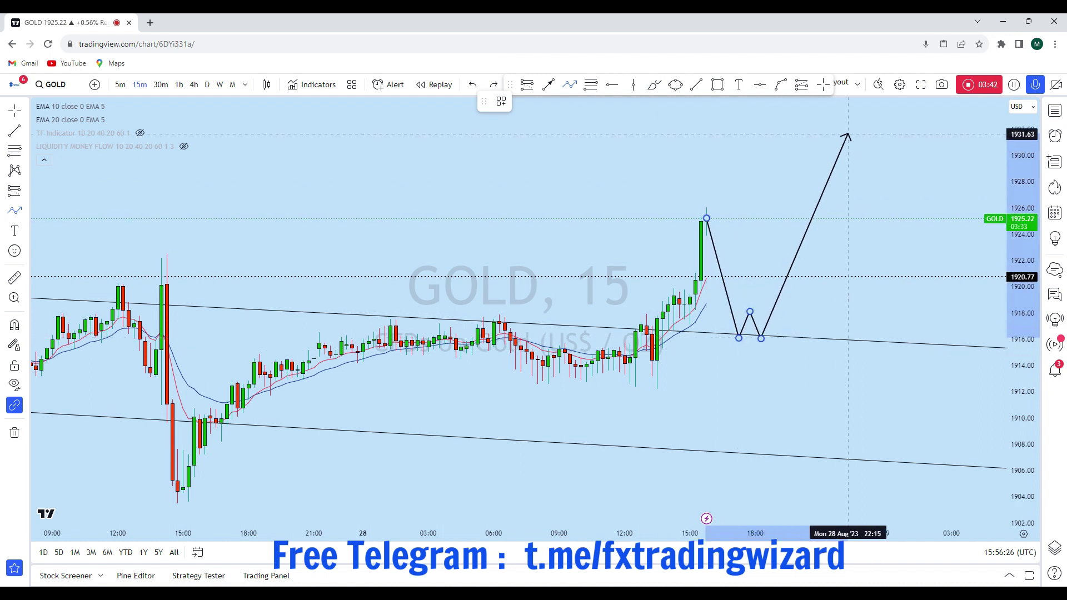
double_click(853, 126)
left_click_drag(900, 169, 808, 232)
left_click_drag(761, 189, 788, 117)
left_click_drag(811, 218, 842, 164)
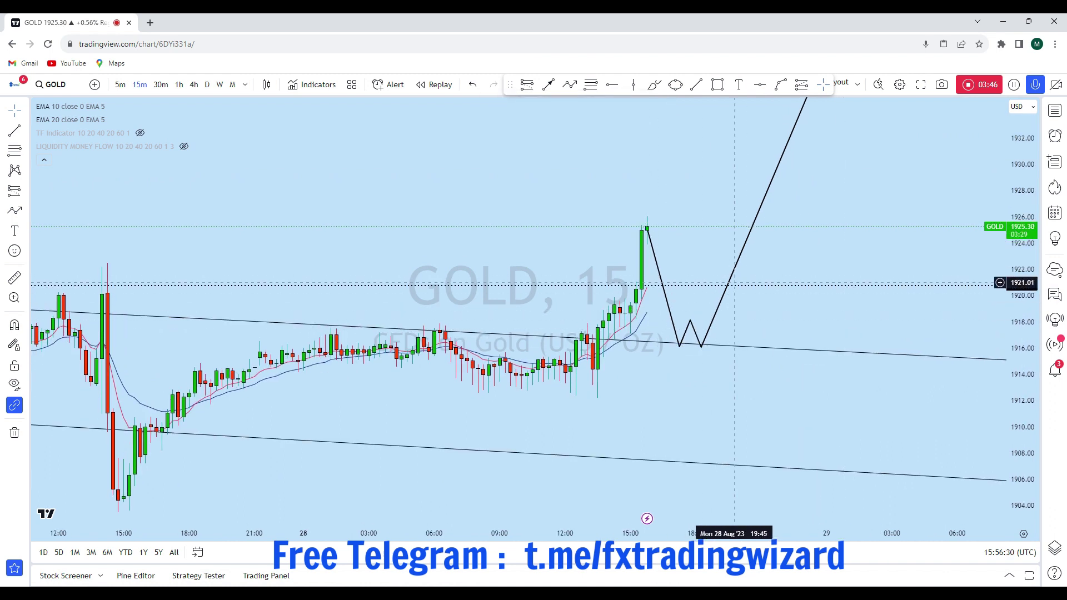
Draw an ellipse around the projected W-shaped retest of the upper trend line, between about 1916 and 1918
scroll(716, 272, "up", 1)
left_click(676, 84)
left_click_drag(640, 330, 682, 330)
left_click_drag(759, 319, 738, 349)
scroll(800, 357, "down", 3)
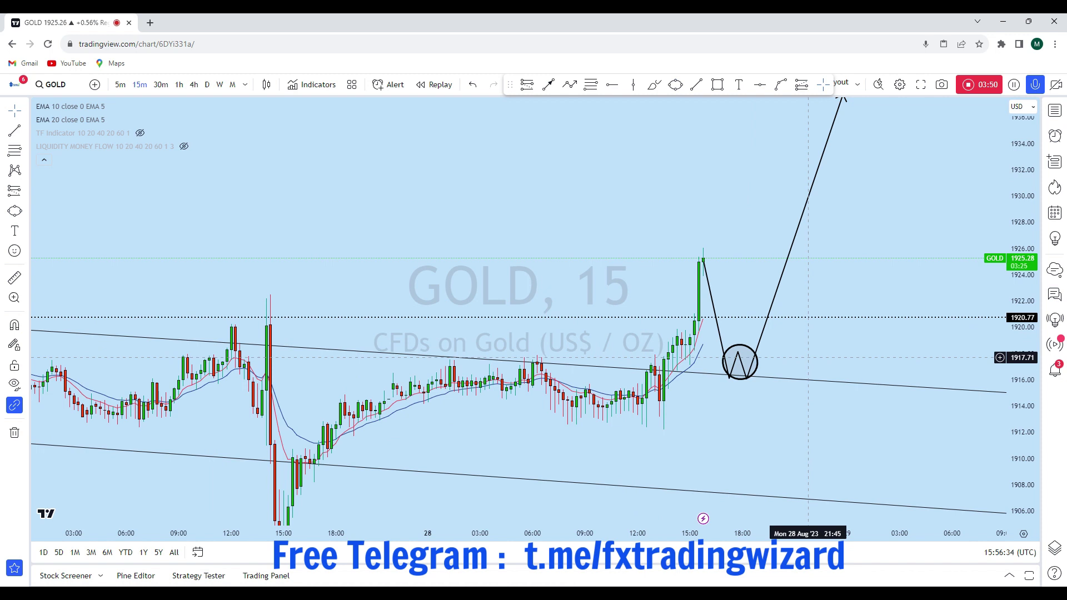